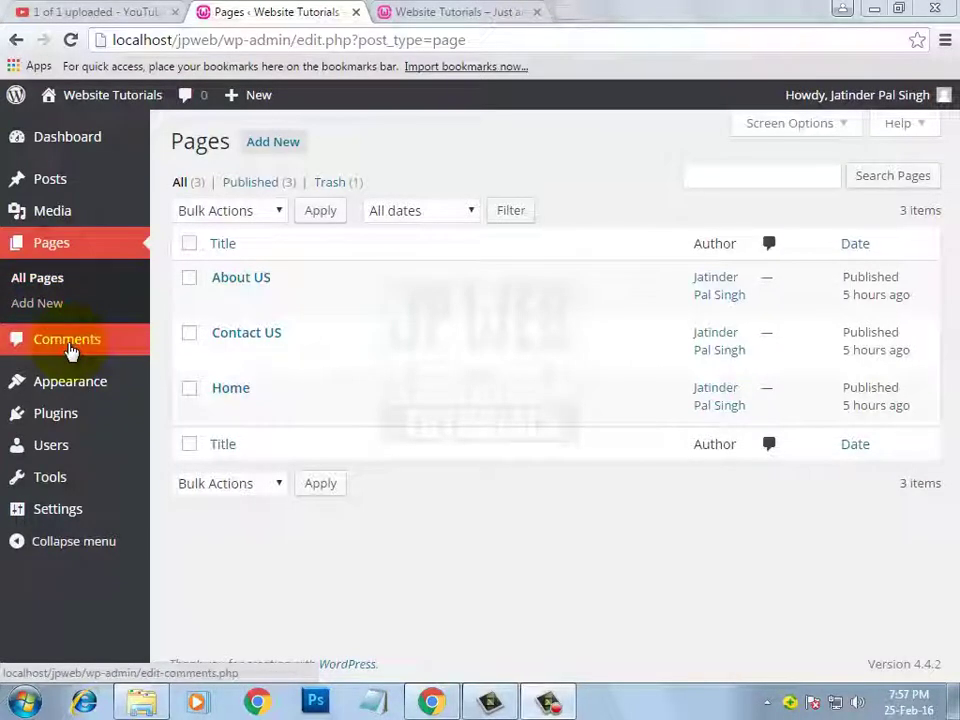
Step: Open the Comments list showing the single approved comment on 'How to use table in HTML'
left_click(70, 348)
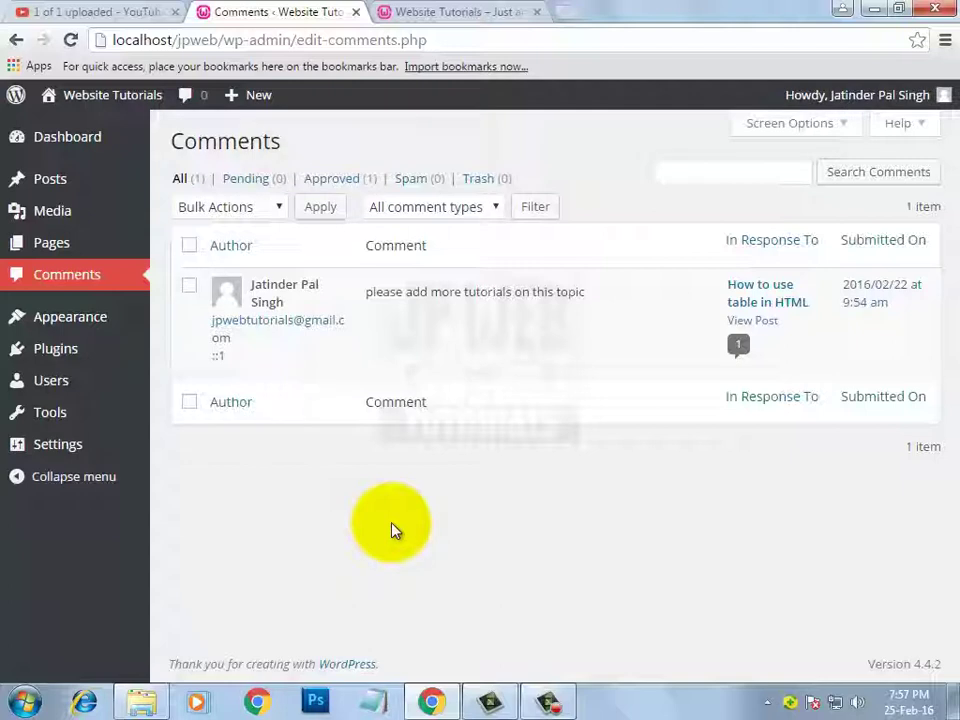
mouse_move(306, 289)
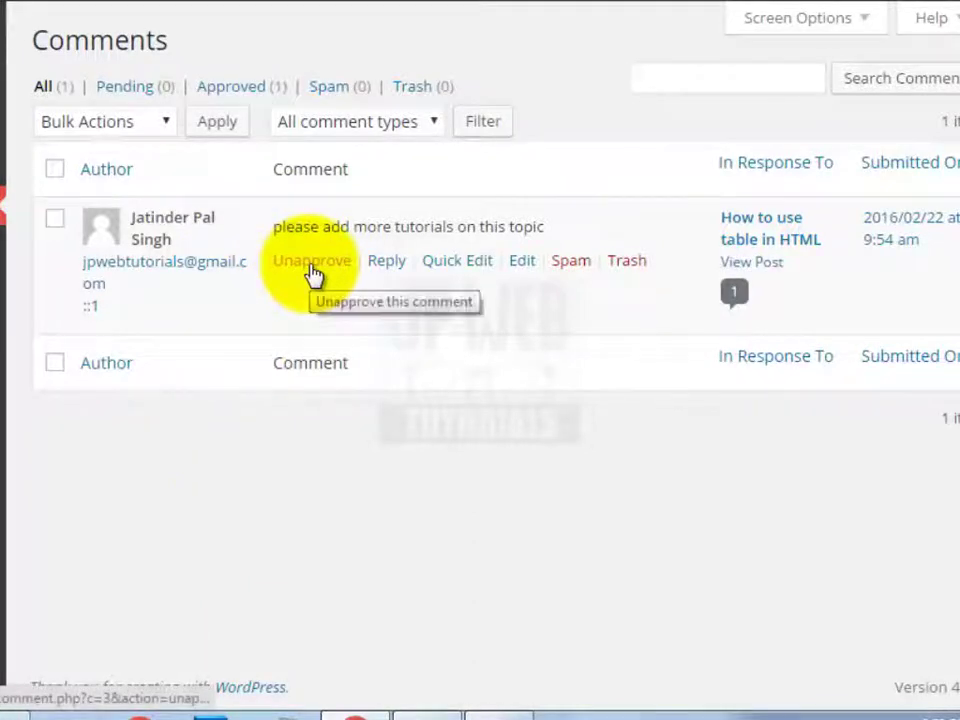
Step: Post the reply 'ok. i will.' to the comment on the HTML table post
left_click(386, 262)
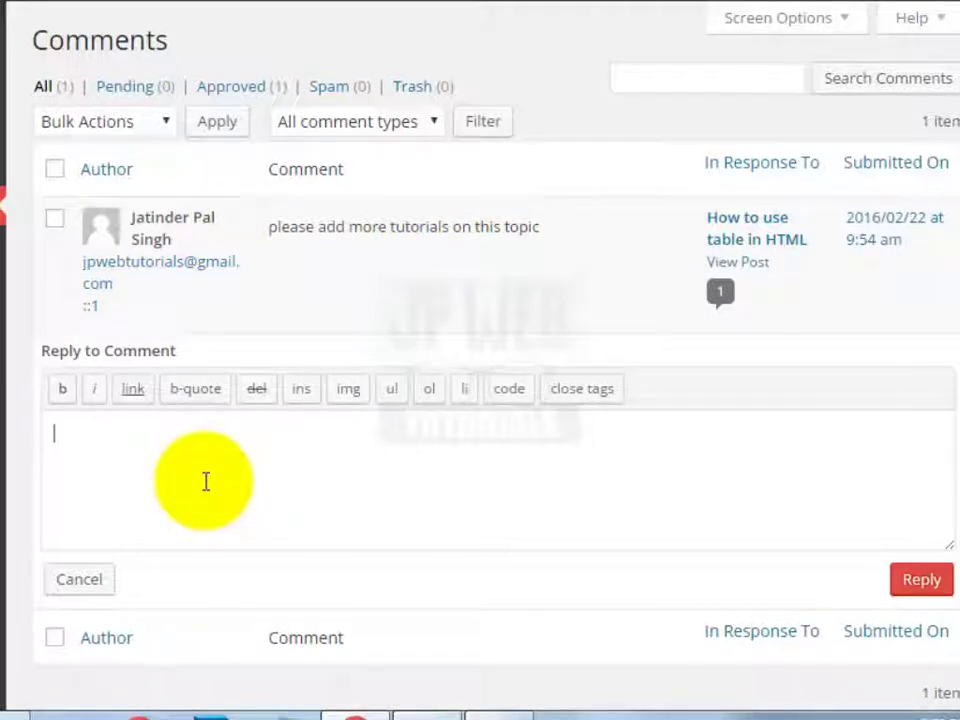
type("ok. i will.")
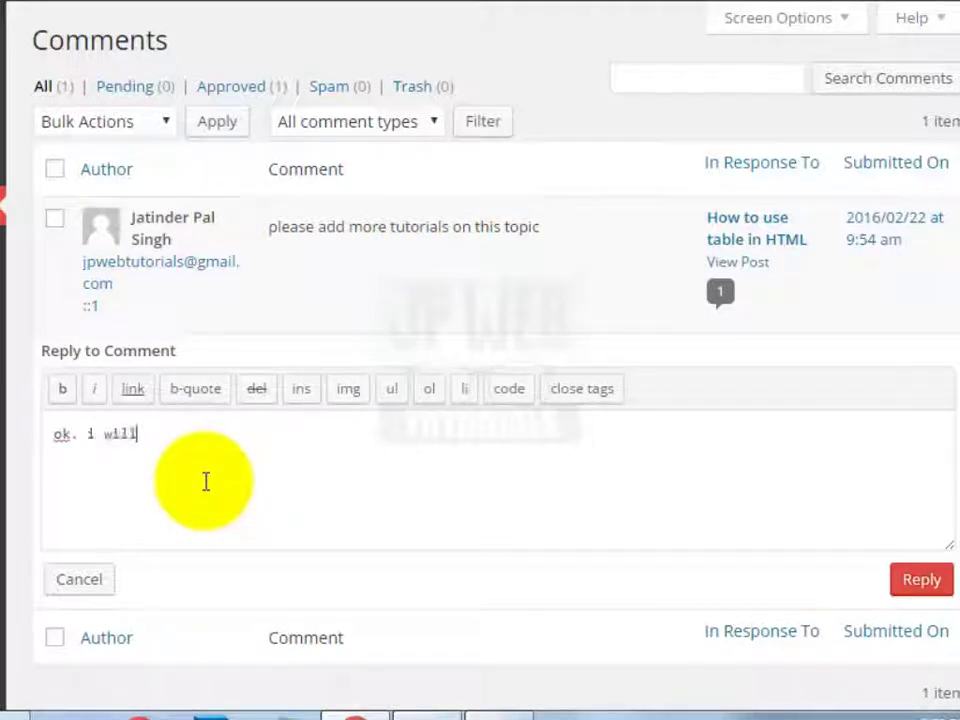
left_click(940, 580)
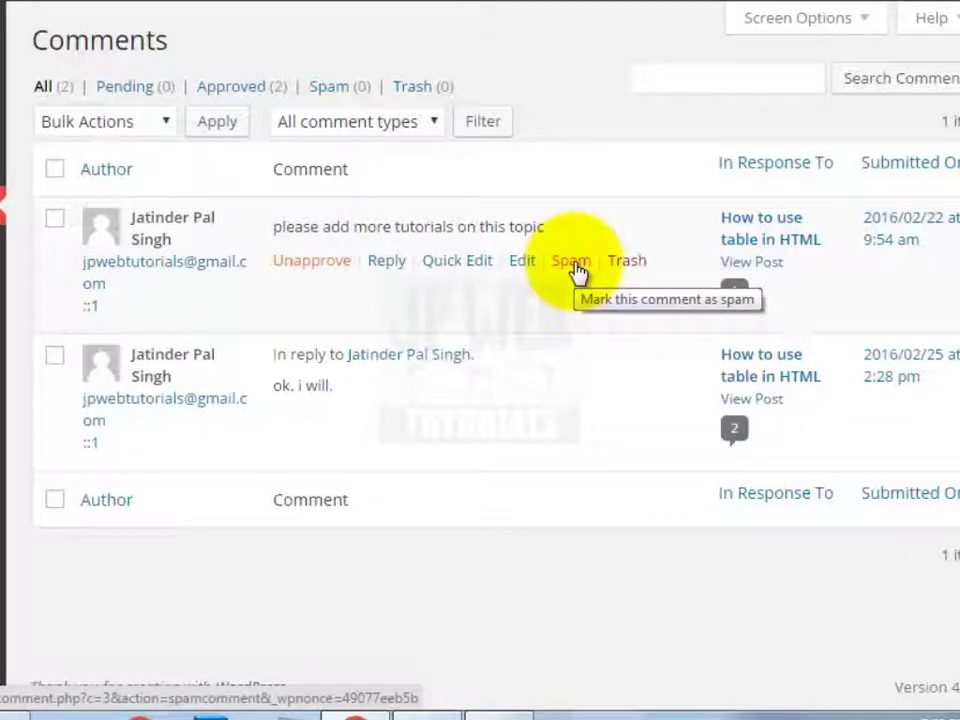
left_click(140, 88)
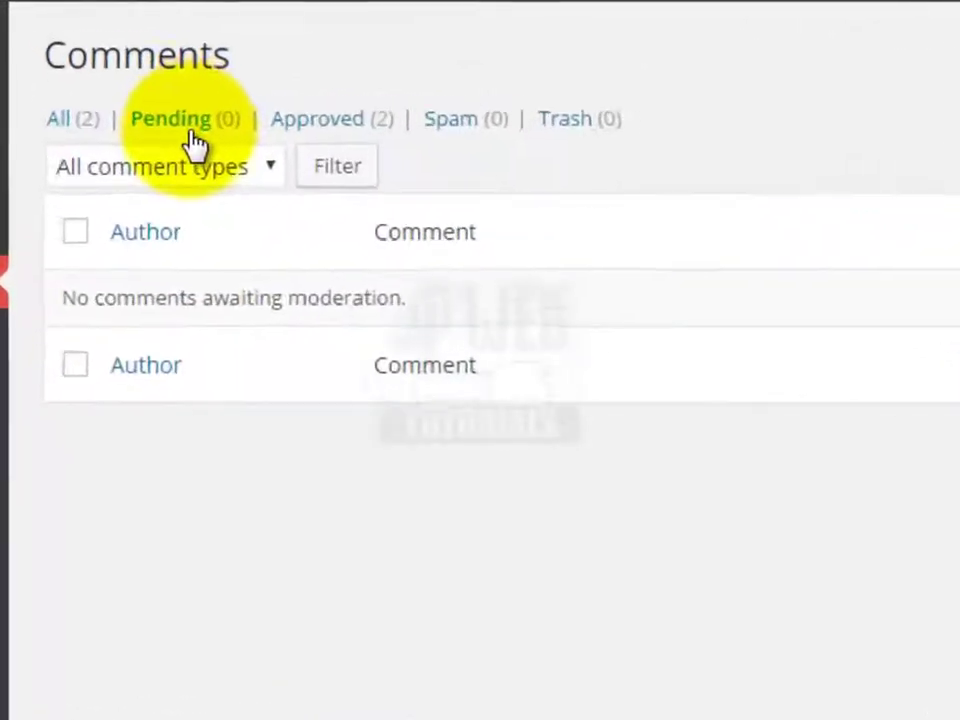
left_click(392, 146)
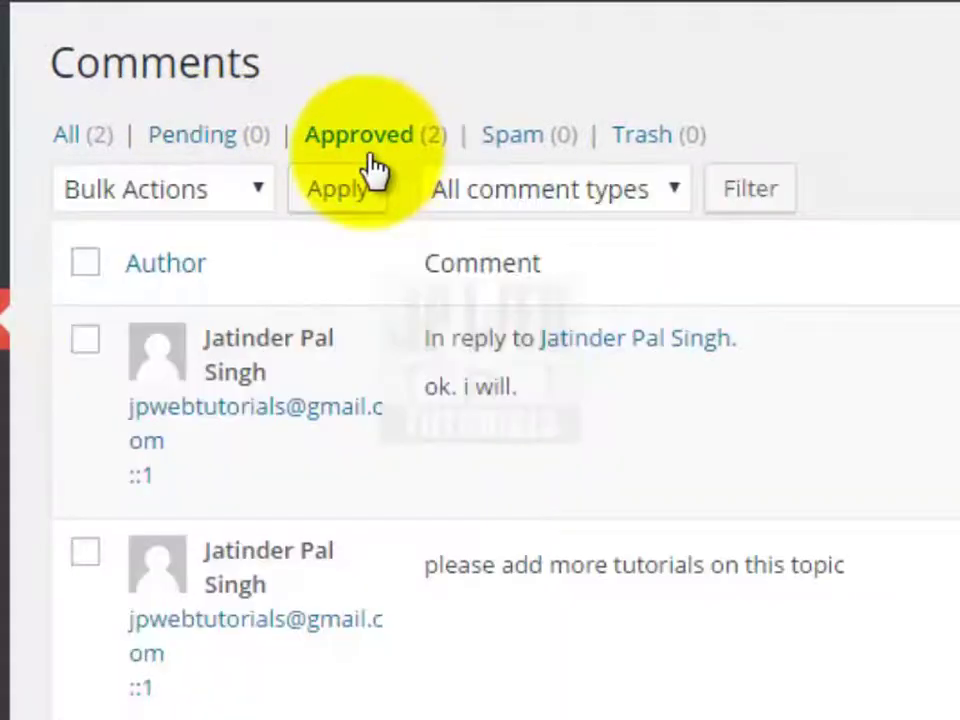
left_click(527, 148)
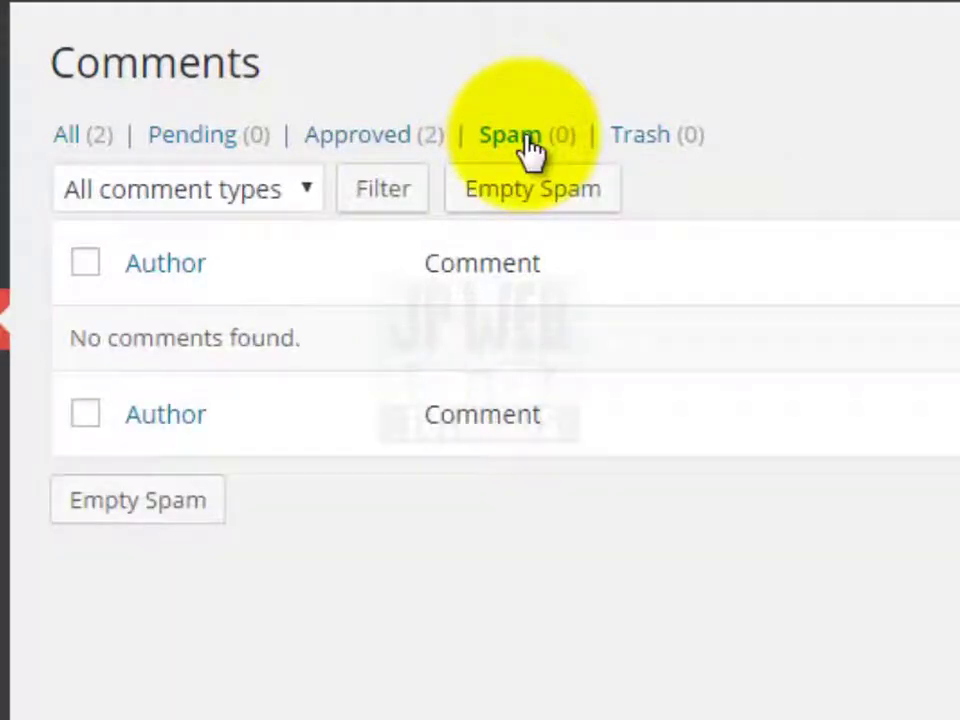
left_click(658, 140)
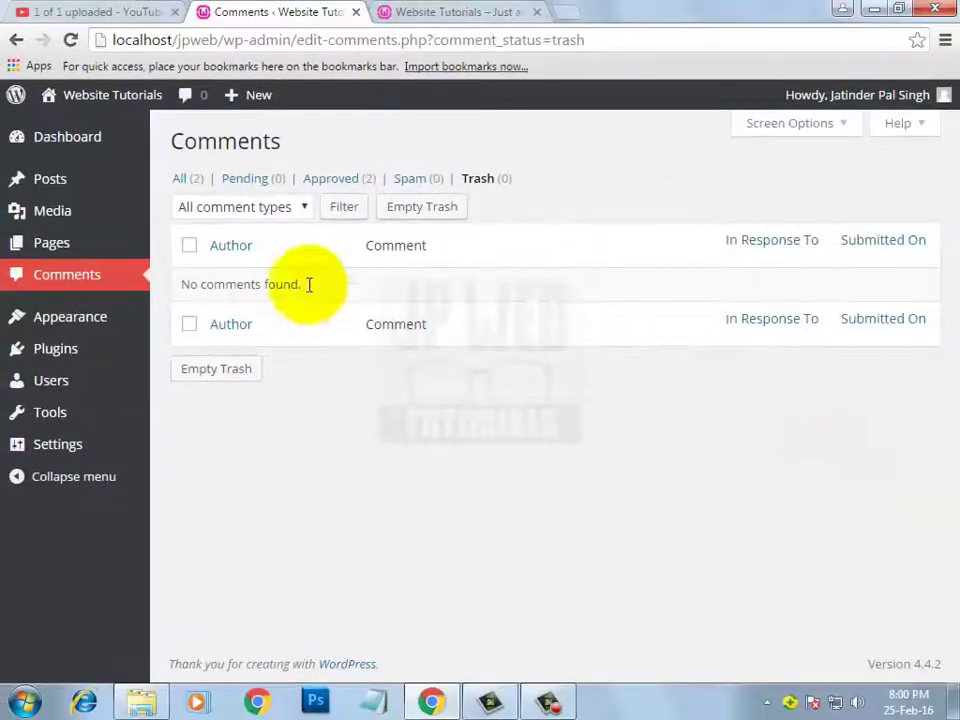
left_click(128, 158)
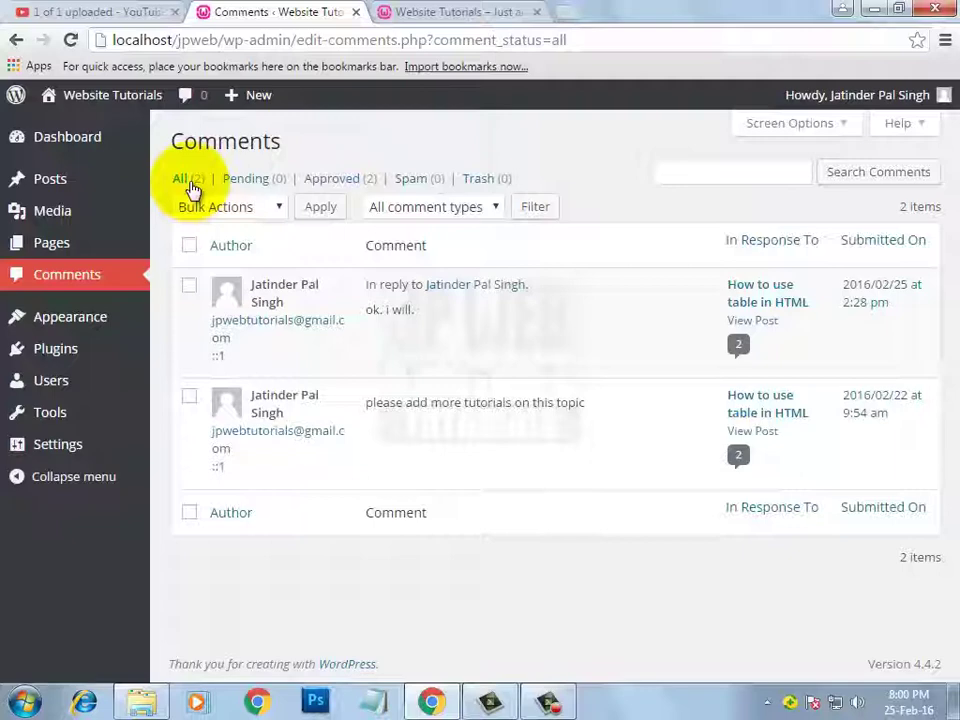
Step: Start a new navigation menu named 'jatinder menu' under Appearance > Menus
left_click(92, 318)
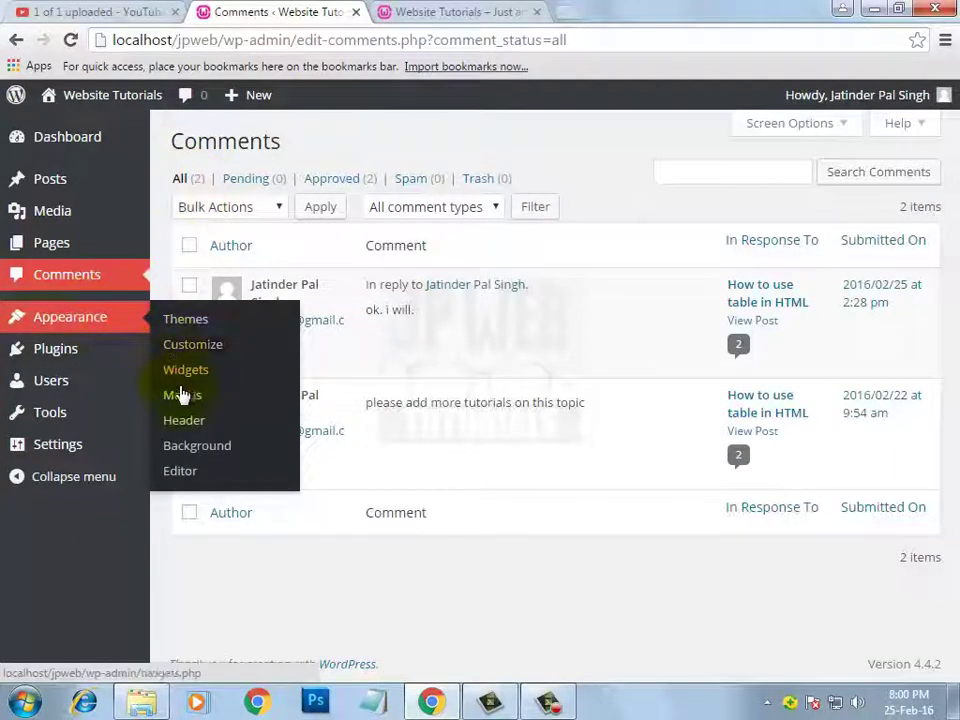
left_click(181, 398)
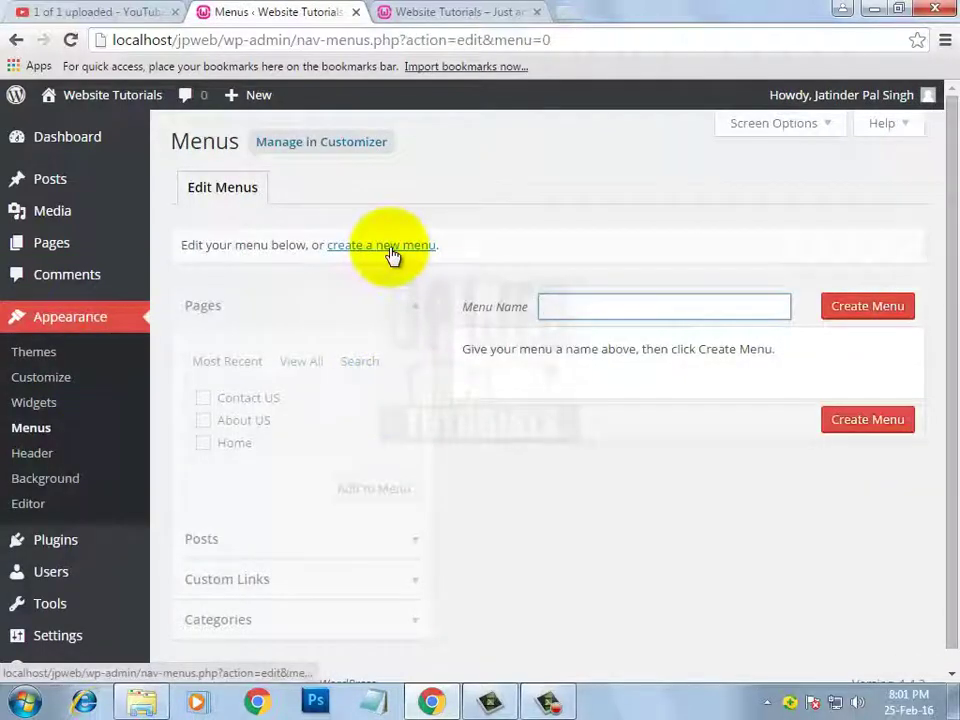
left_click(391, 255)
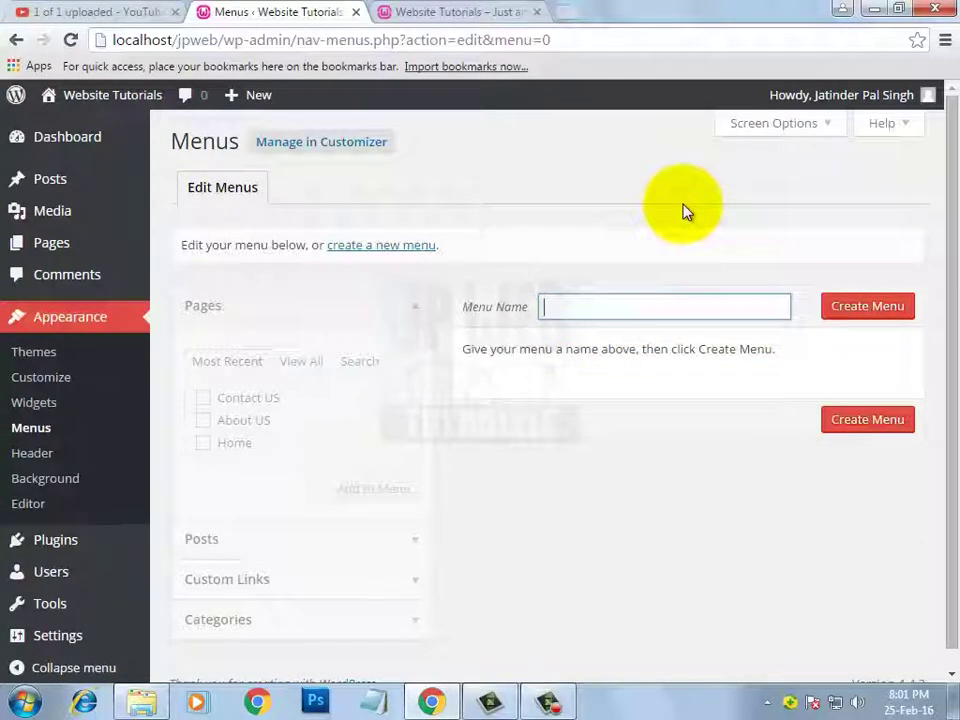
type("jatinder ")
type("menu")
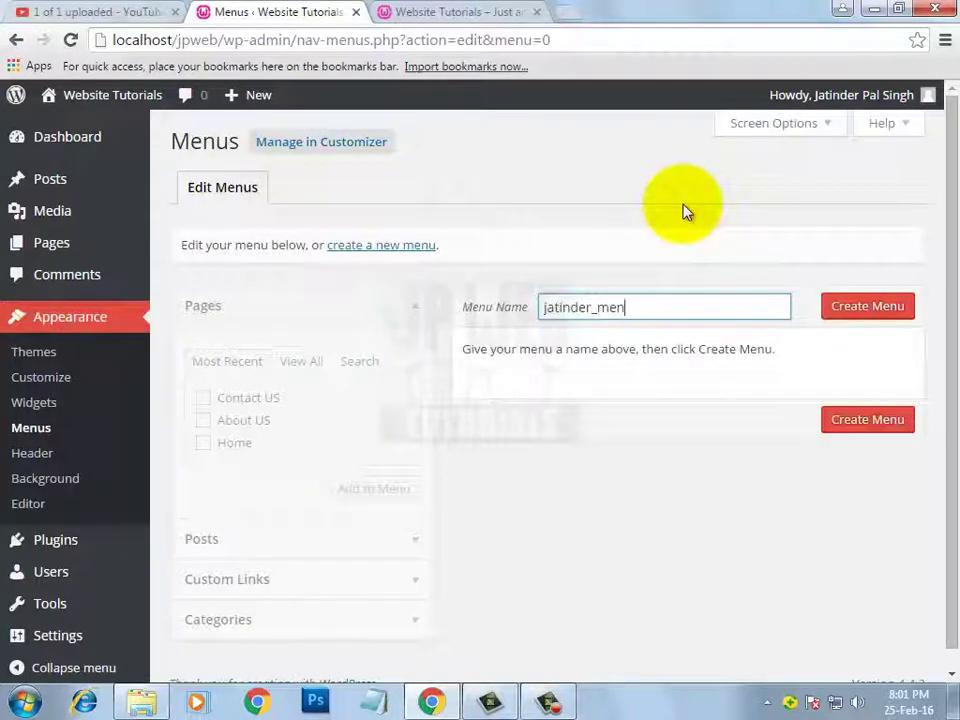
Step: Create the 'jatinder menu' menu and expand the Posts, Custom Links, Categories and Pages panels
left_click(850, 314)
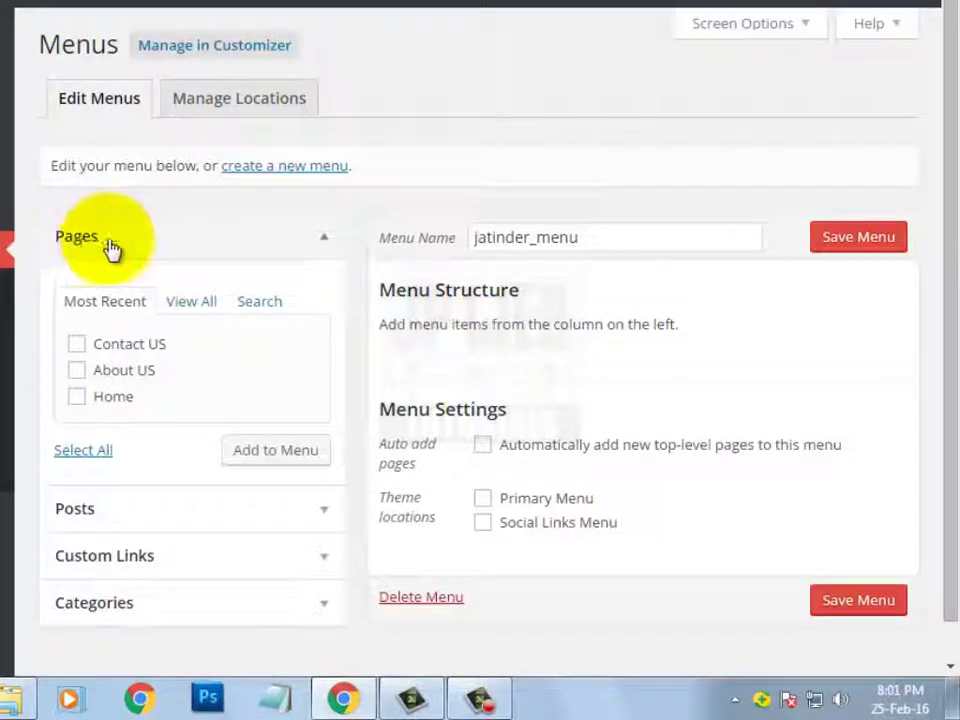
left_click(315, 508)
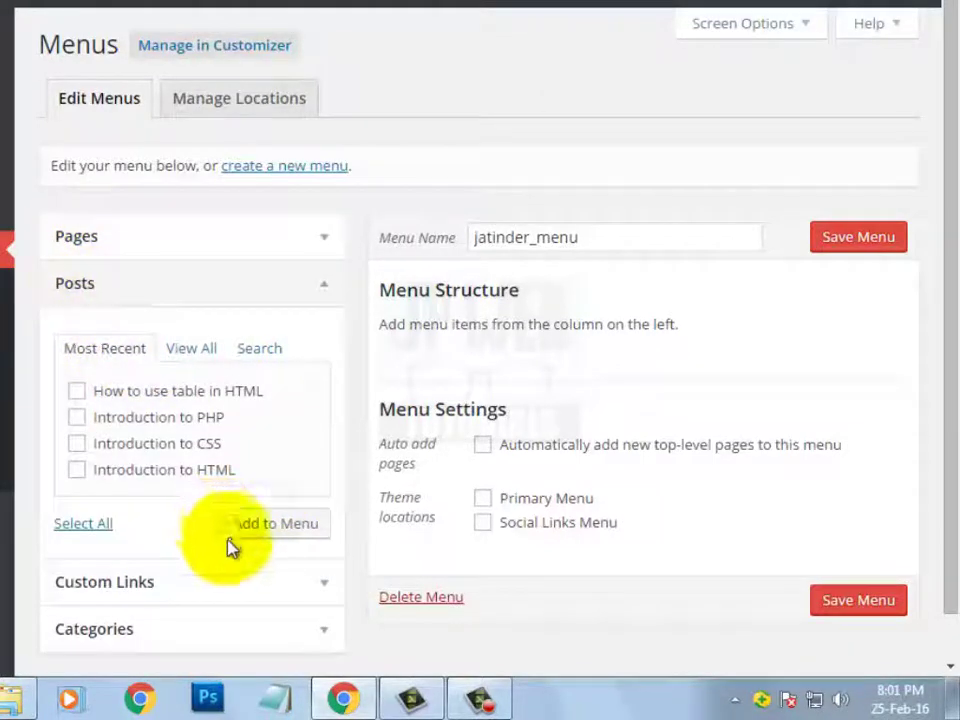
left_click(236, 579)
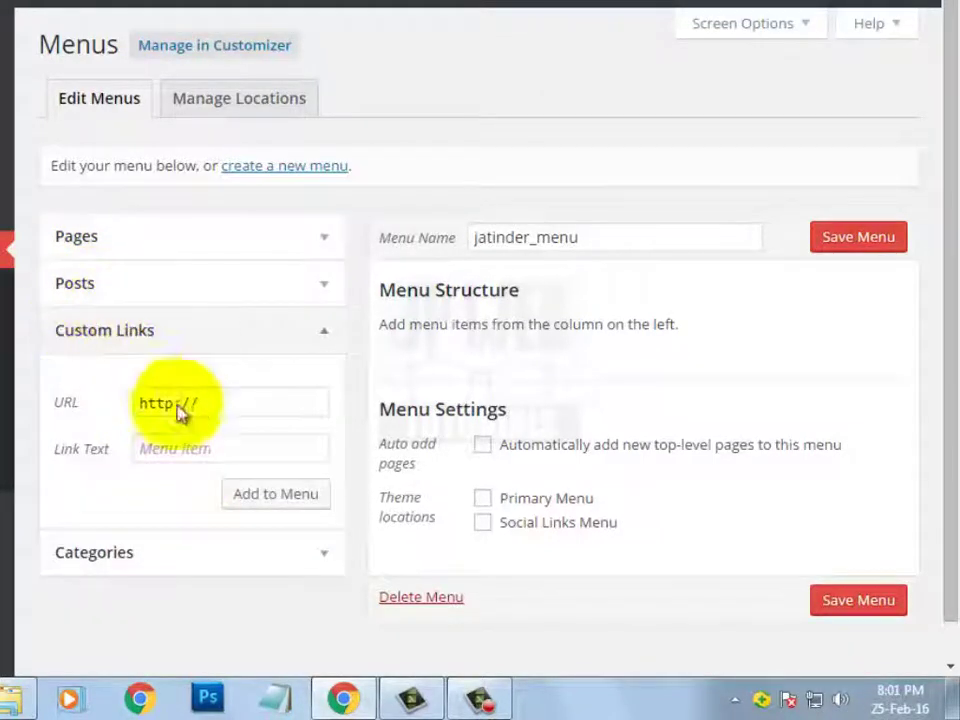
left_click(170, 558)
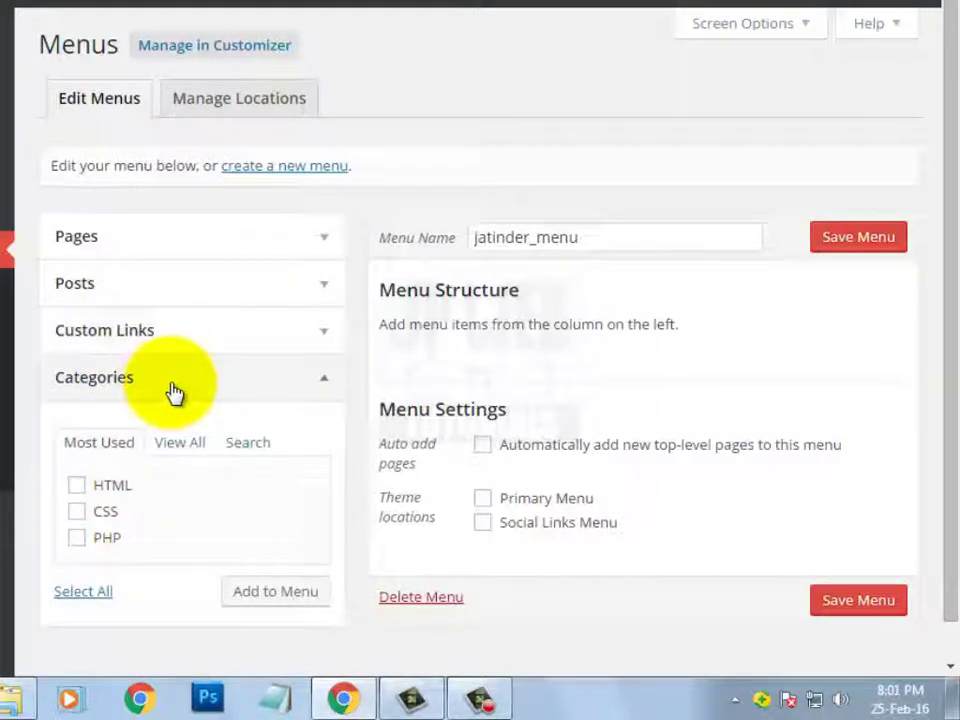
left_click(318, 248)
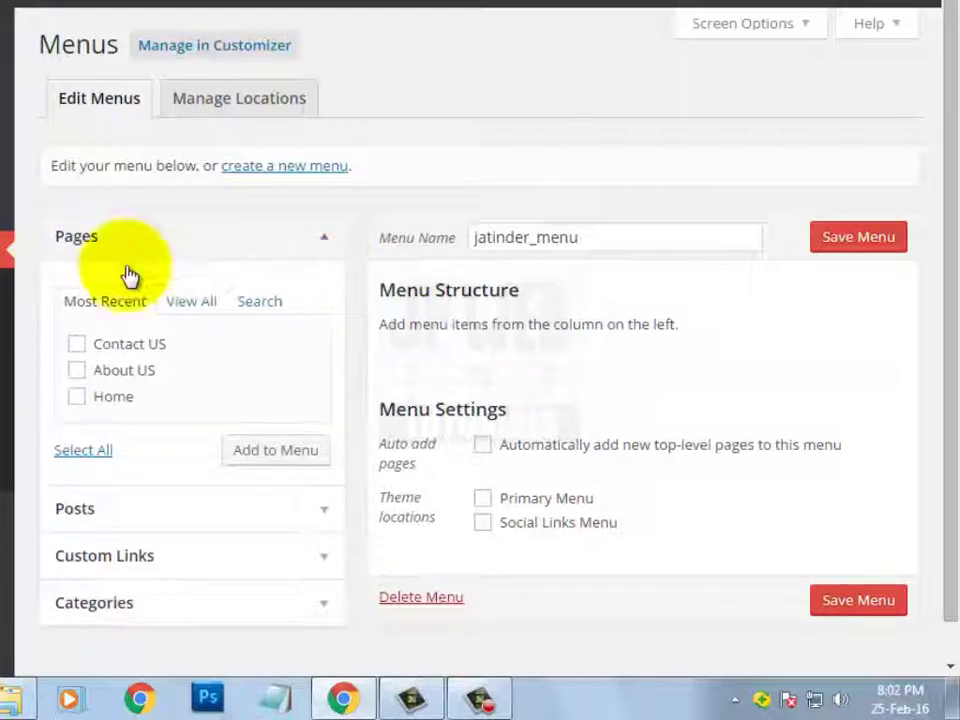
Step: Add the Home, About US and Contact US pages to the menu
left_click(77, 400)
left_click(78, 372)
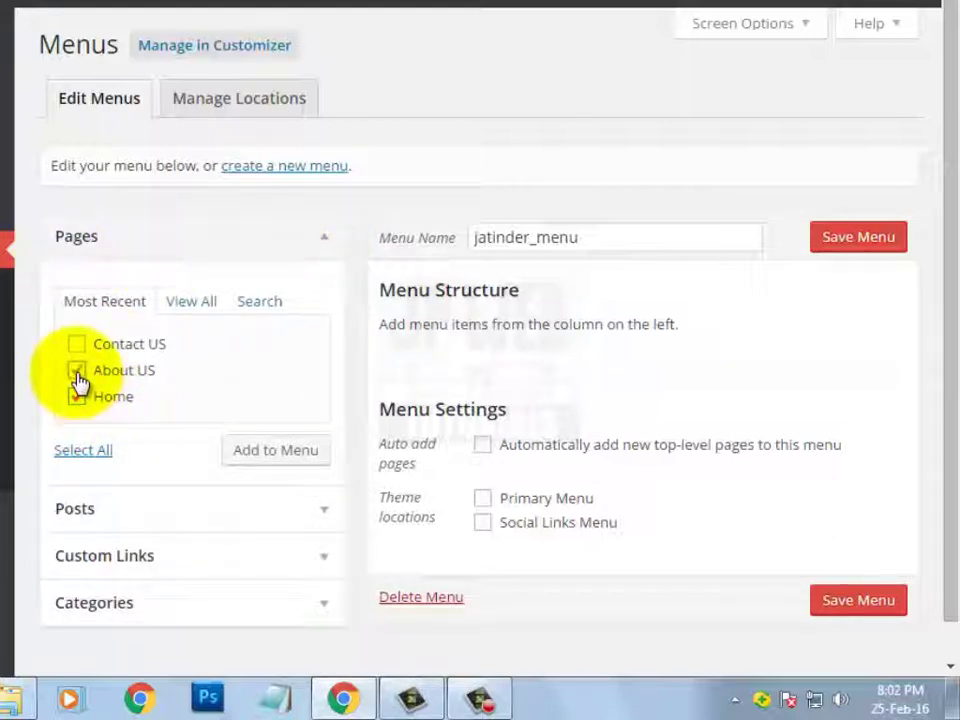
left_click(79, 349)
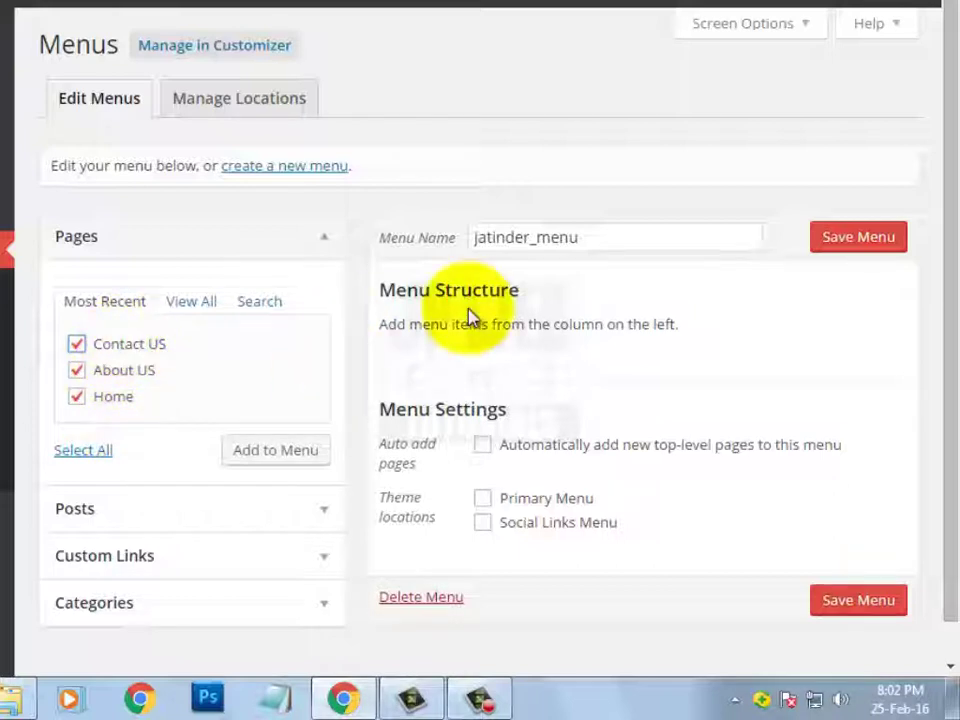
left_click(305, 460)
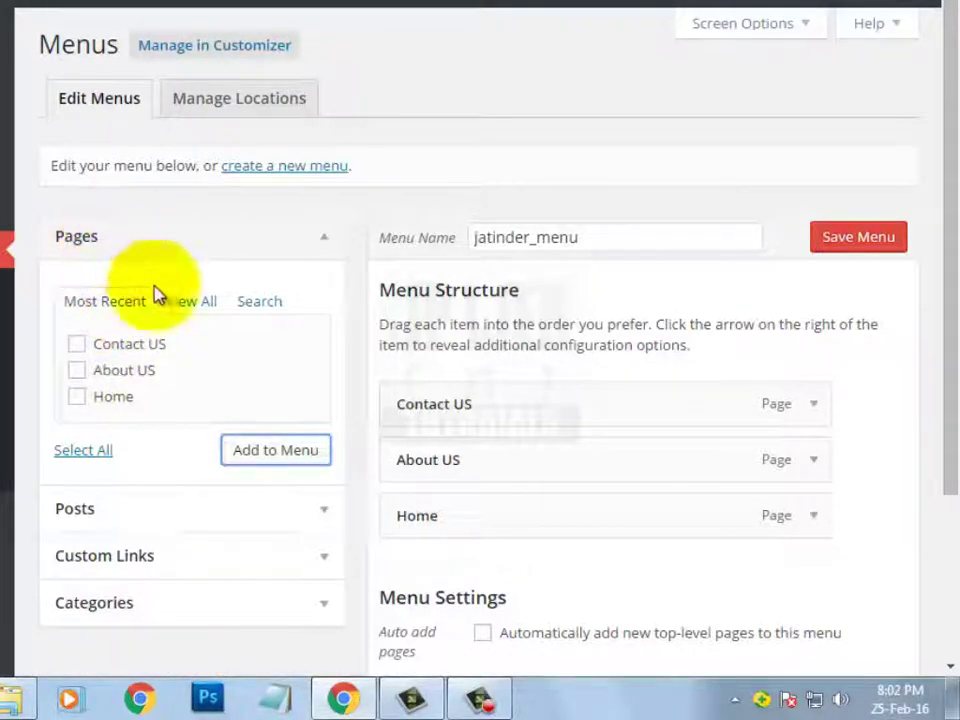
Step: Save jatinder_menu with its Contact US, About US and Home items
left_click(190, 305)
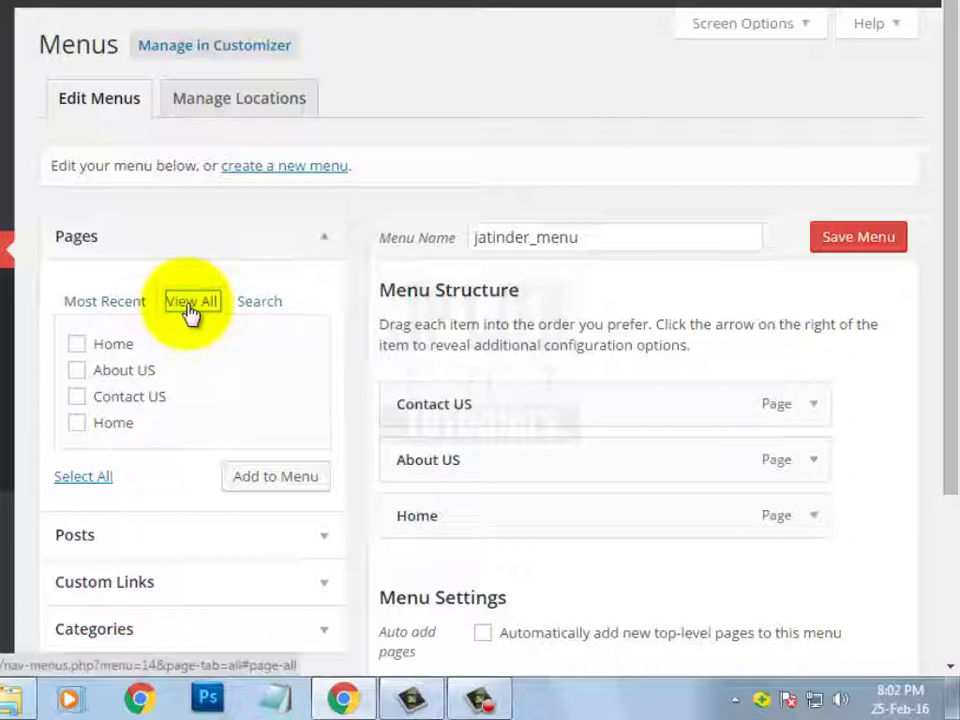
left_click(259, 311)
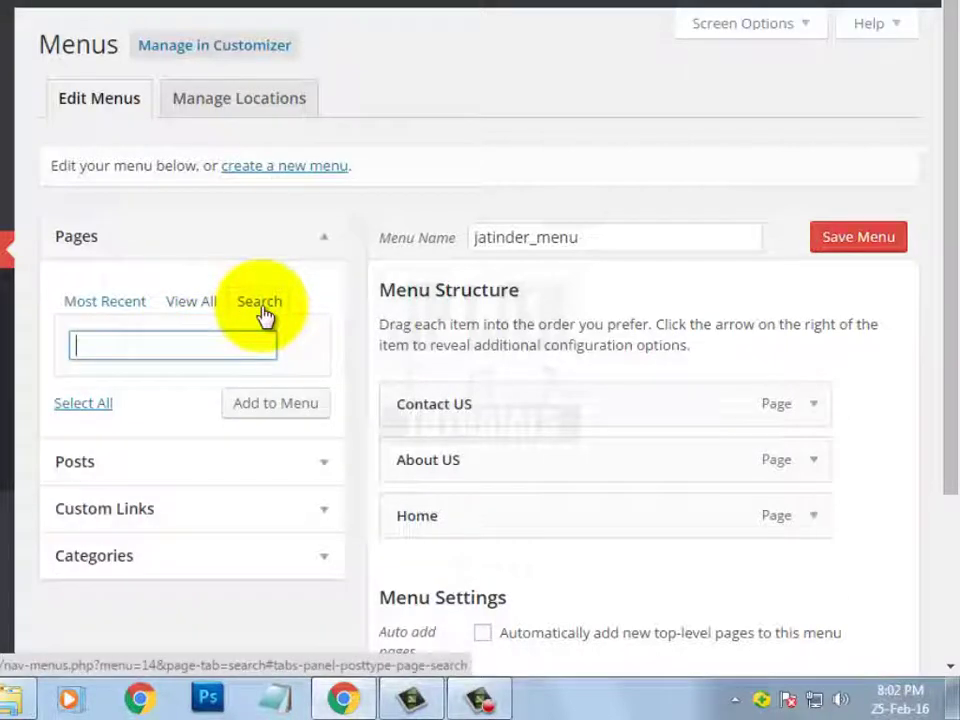
left_click_drag(955, 145, 943, 236)
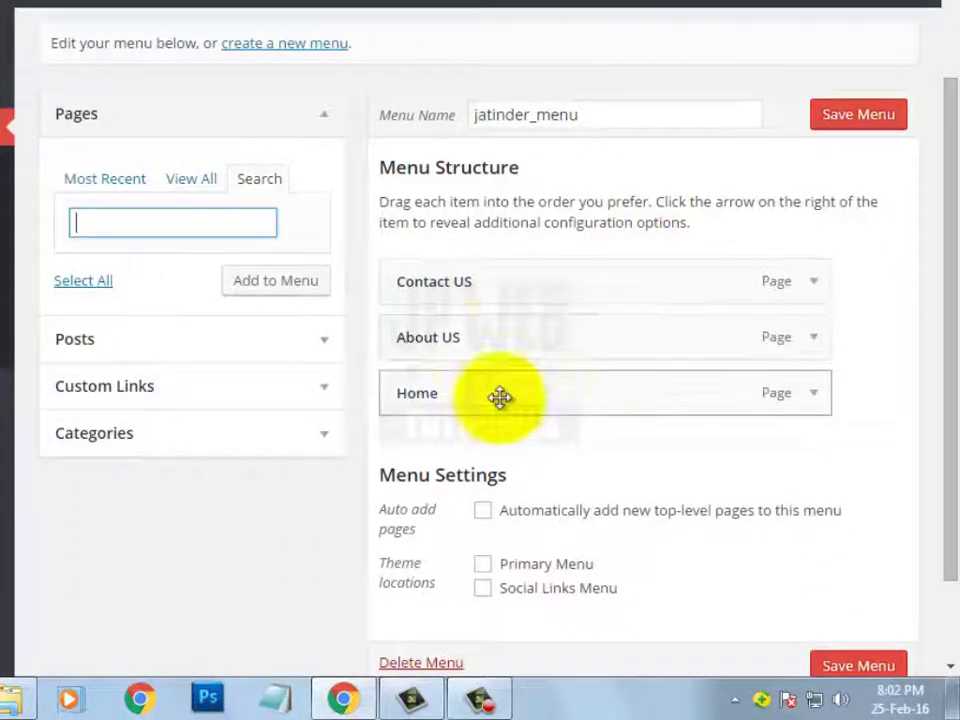
left_click(851, 127)
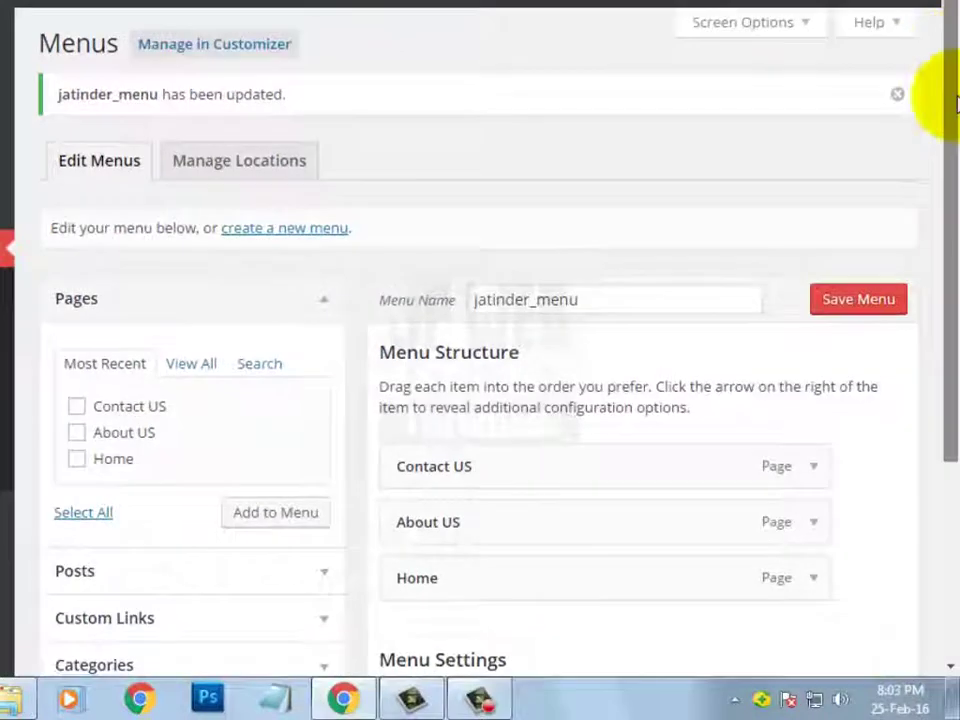
Step: Assign jatinder_menu to Primary Menu, auto-add new top-level pages, and save
left_click_drag(943, 86, 943, 311)
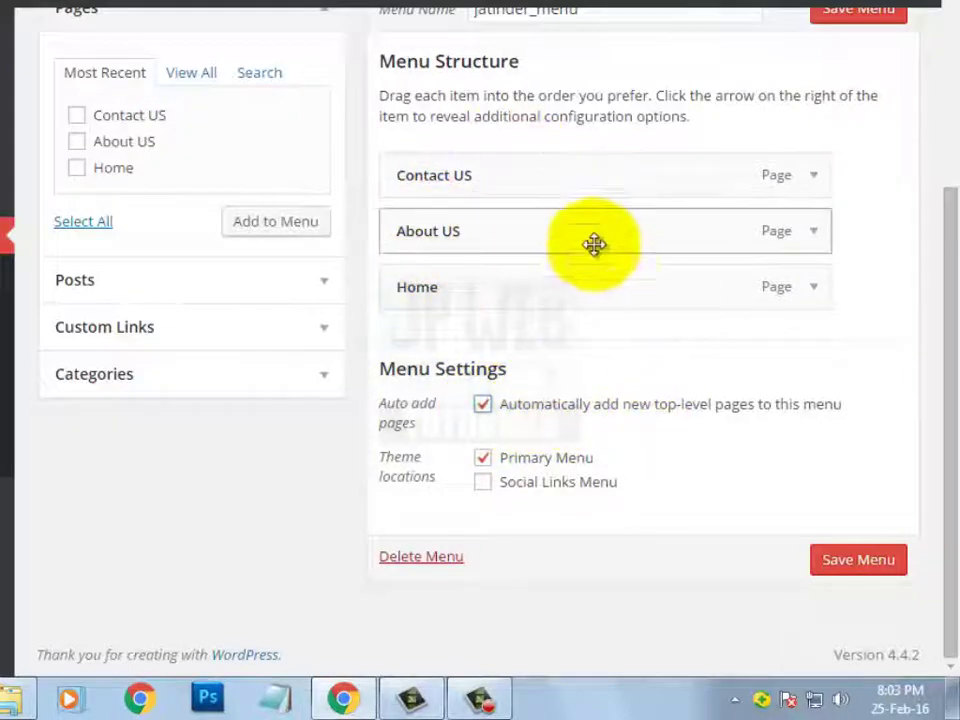
left_click(846, 560)
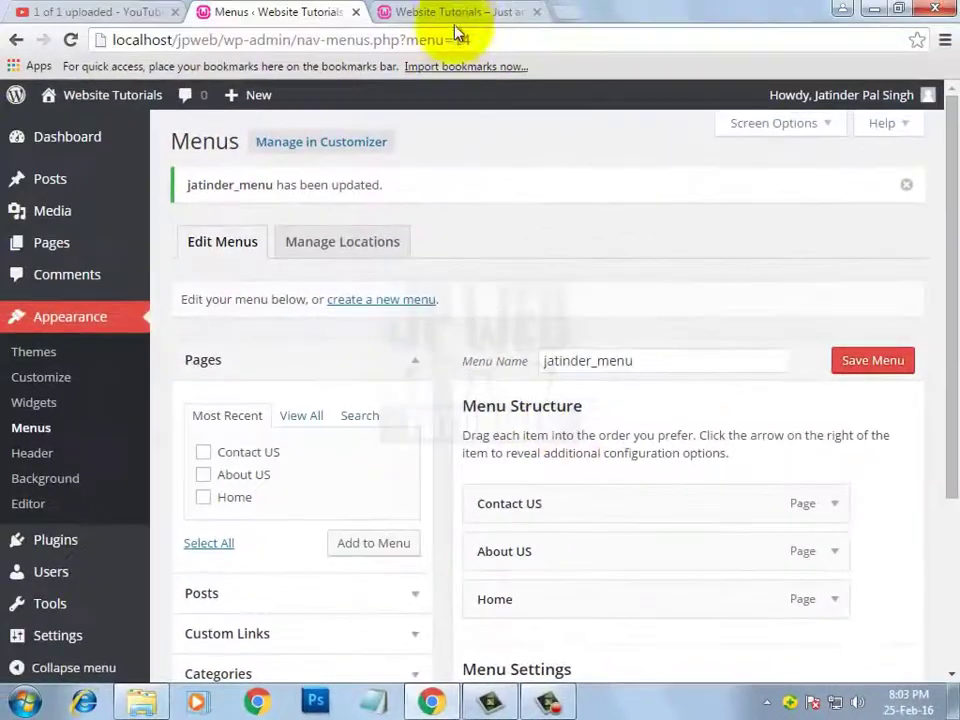
Step: Browse the live site's About US and Contact US pages, ending at the top of Contact US
left_click(456, 17)
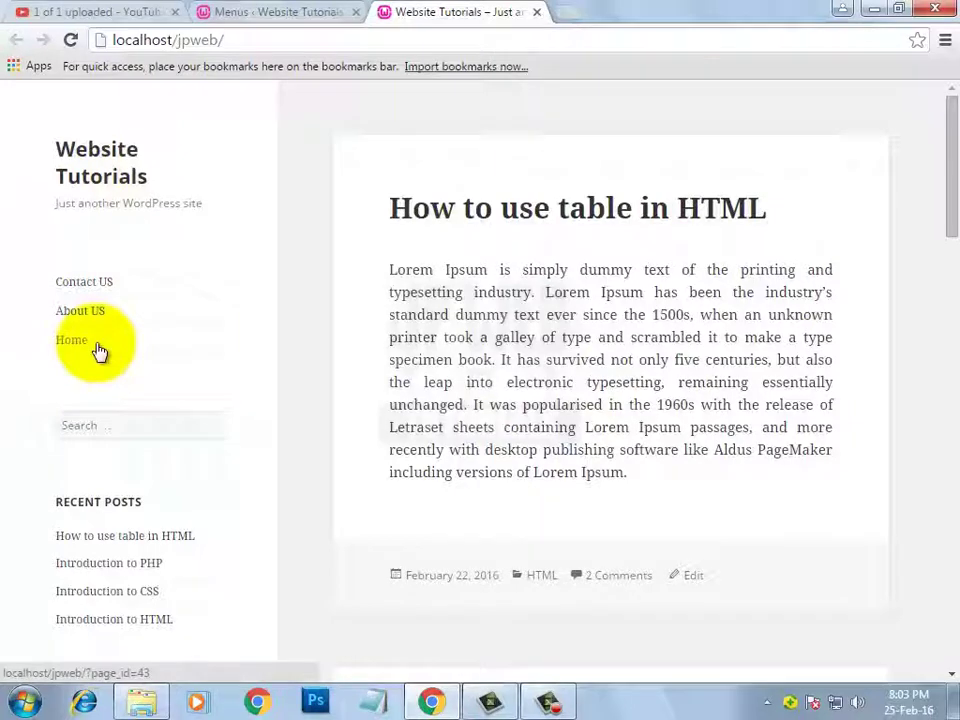
left_click(86, 314)
left_click(96, 283)
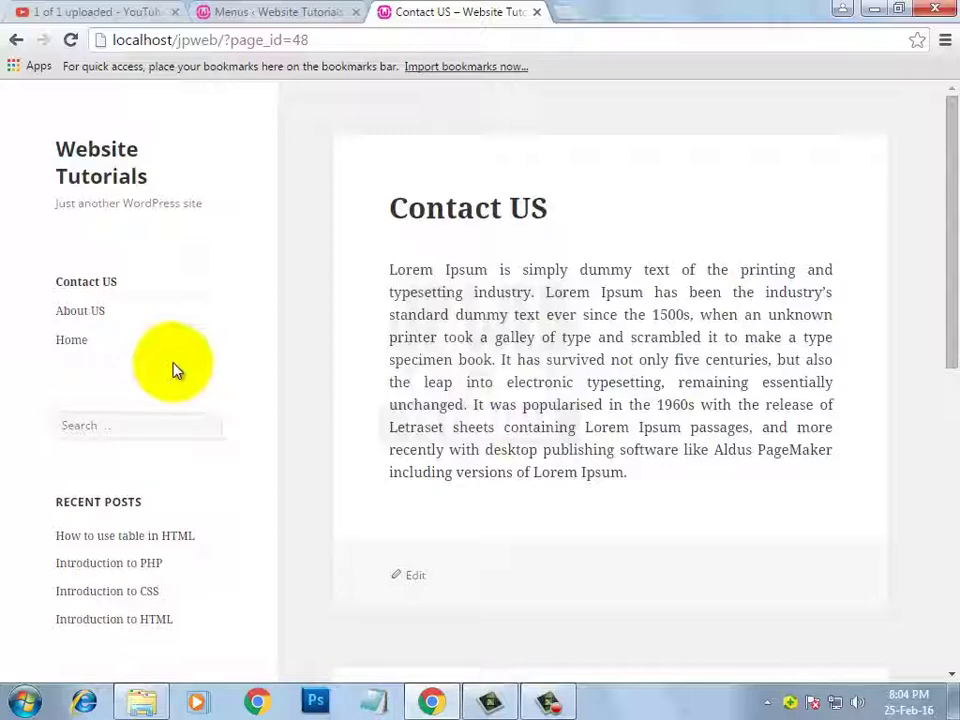
scroll(579, 471, "down", 6)
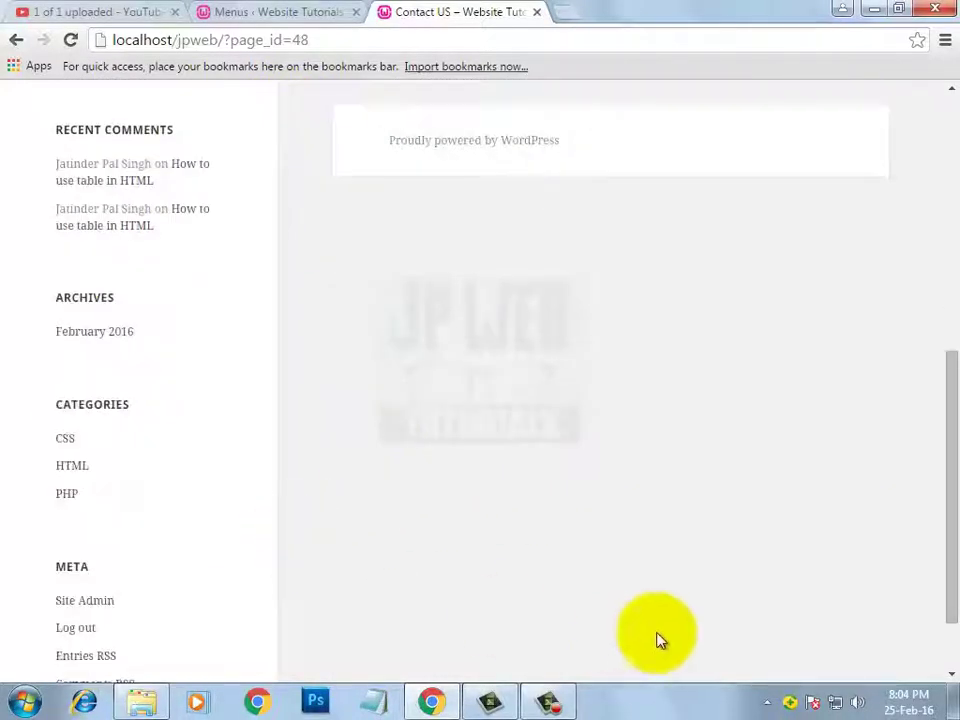
scroll(557, 544, "up", 5)
scroll(540, 487, "up", 2)
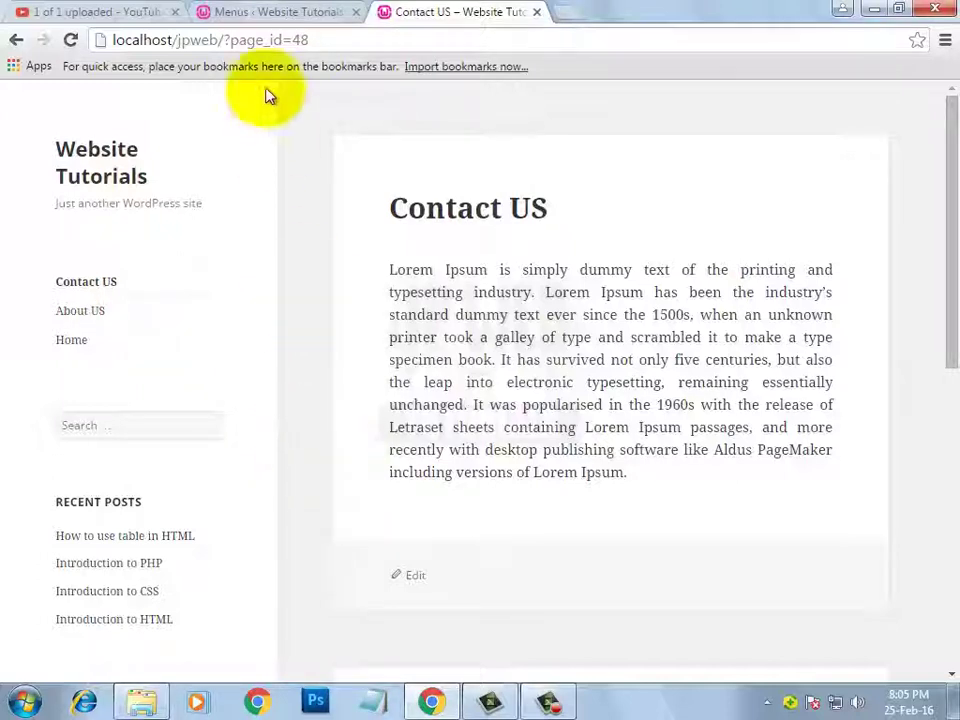
Step: Activate Twenty Fourteen in place of Twenty Fifteen, then return to the Contact US tab
left_click(278, 13)
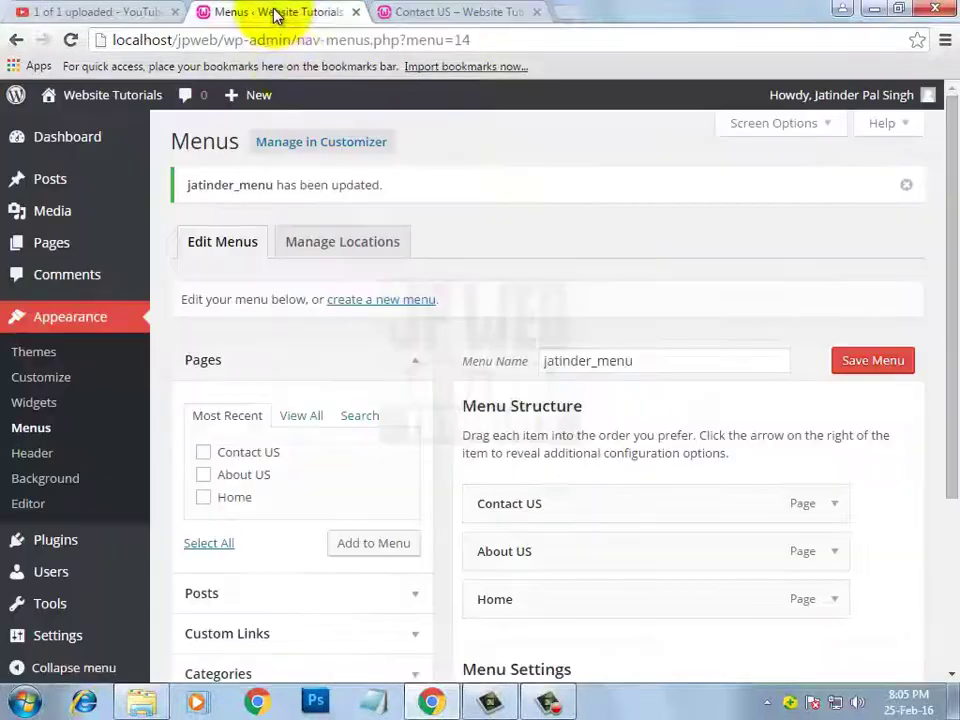
left_click(43, 357)
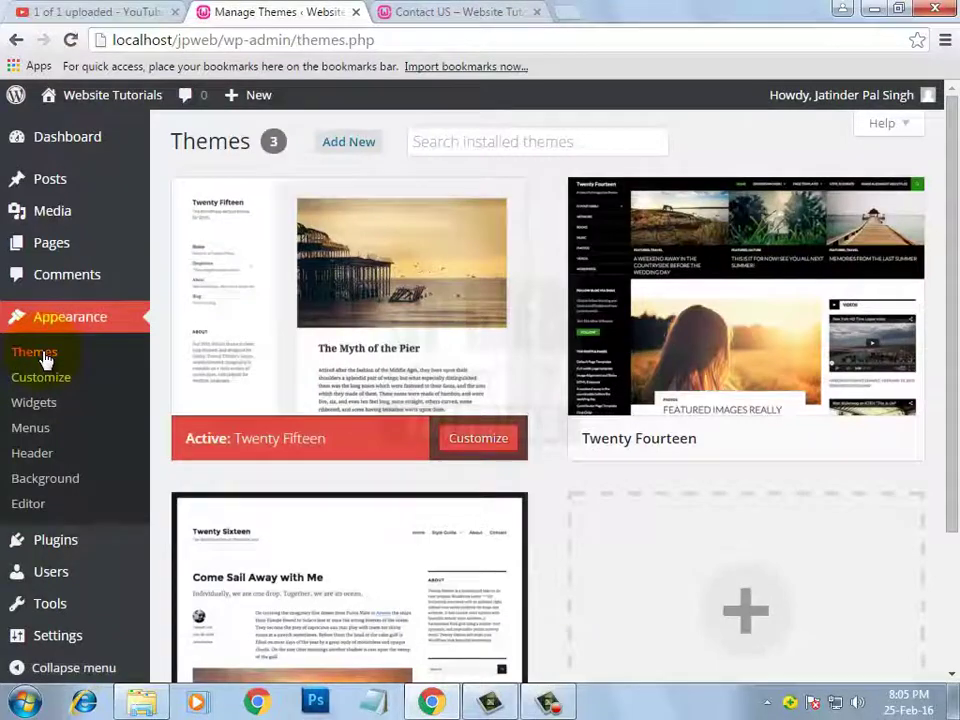
mouse_move(780, 247)
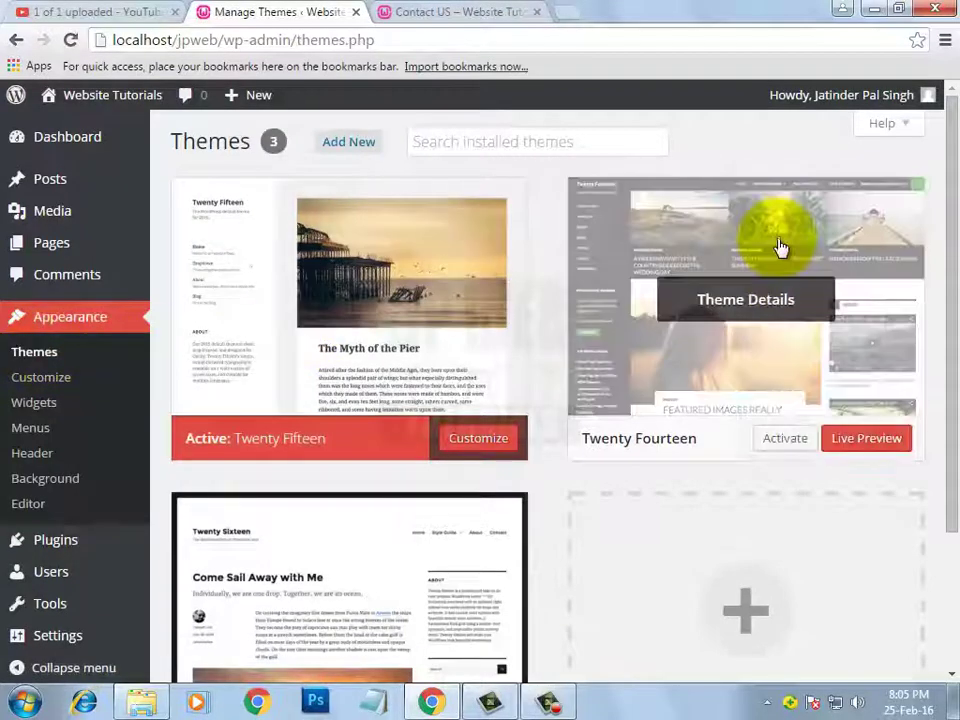
left_click(787, 441)
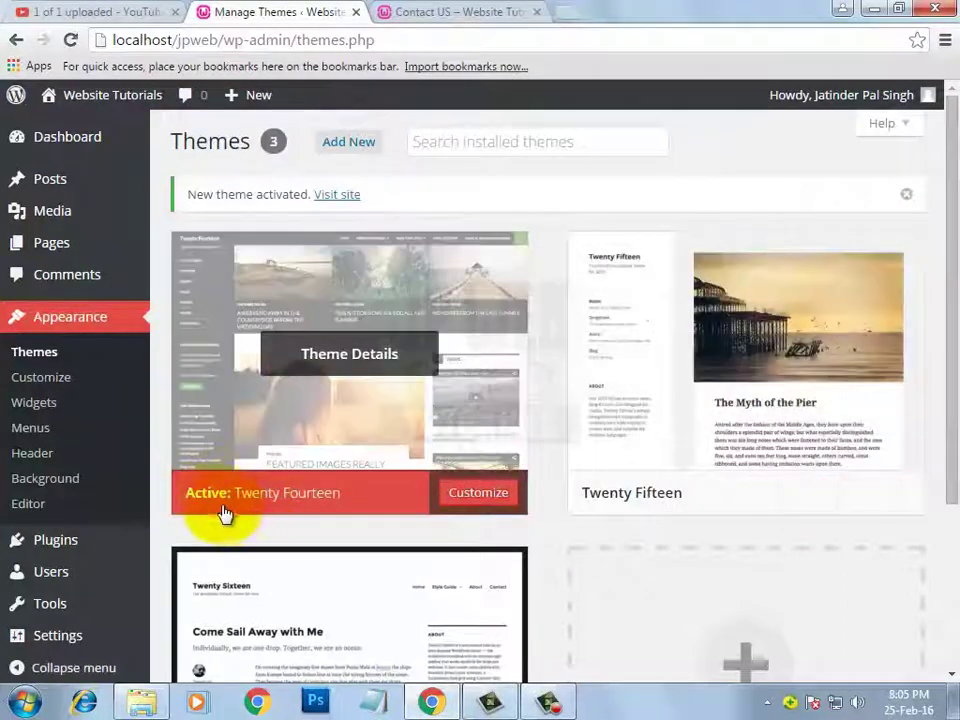
left_click(450, 13)
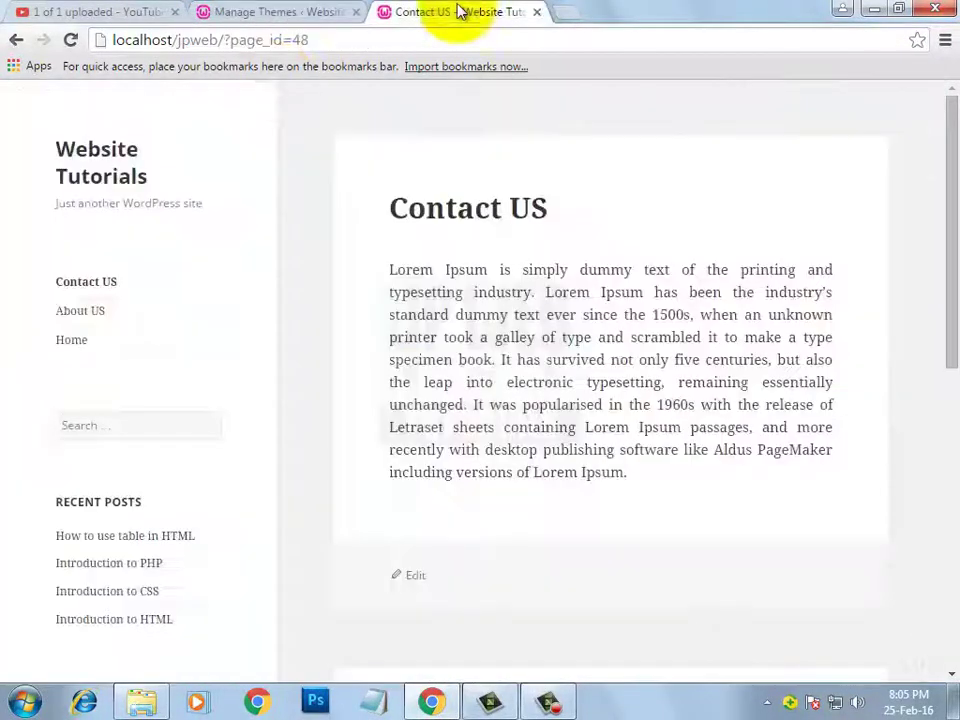
Step: Reload the site in Twenty Fourteen and try the top menu's Home, Contact US and About US links
left_click(72, 41)
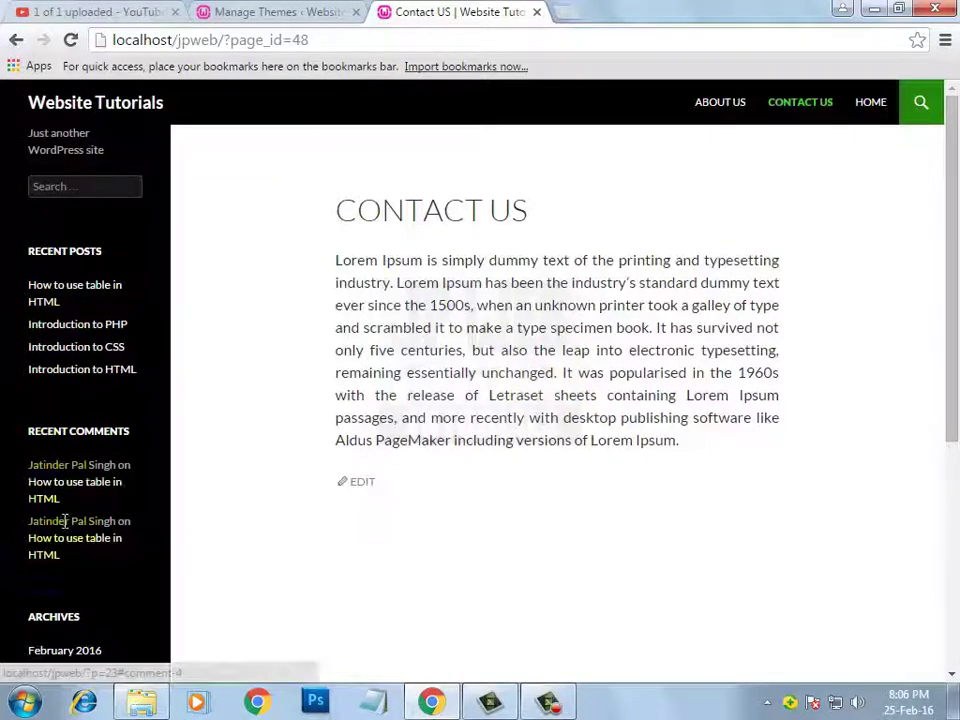
left_click(408, 180)
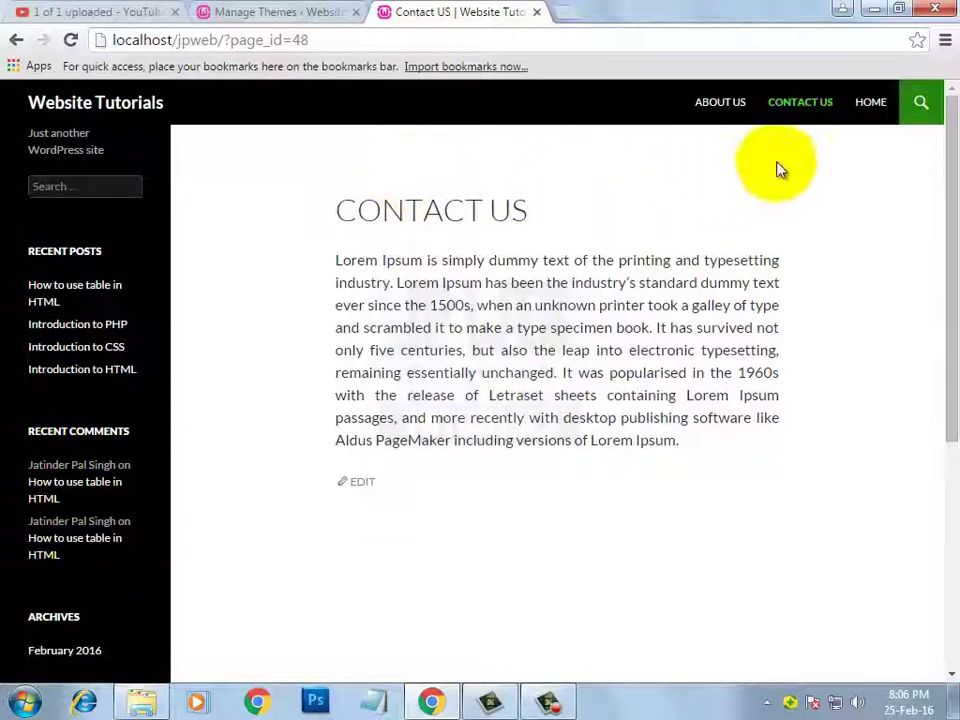
left_click(867, 121)
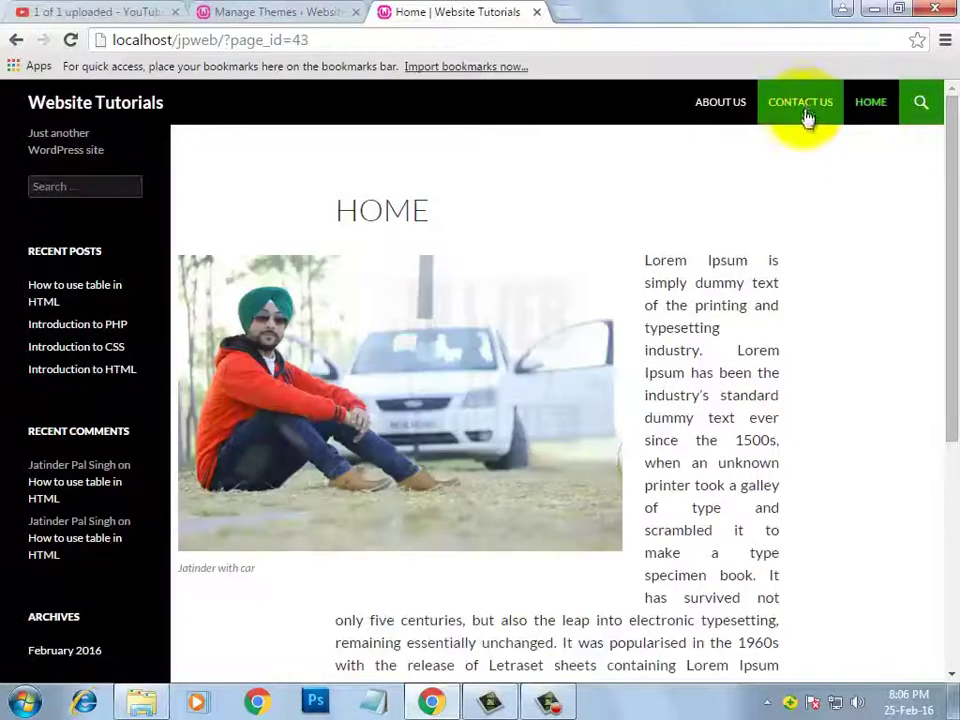
left_click(805, 110)
left_click(714, 121)
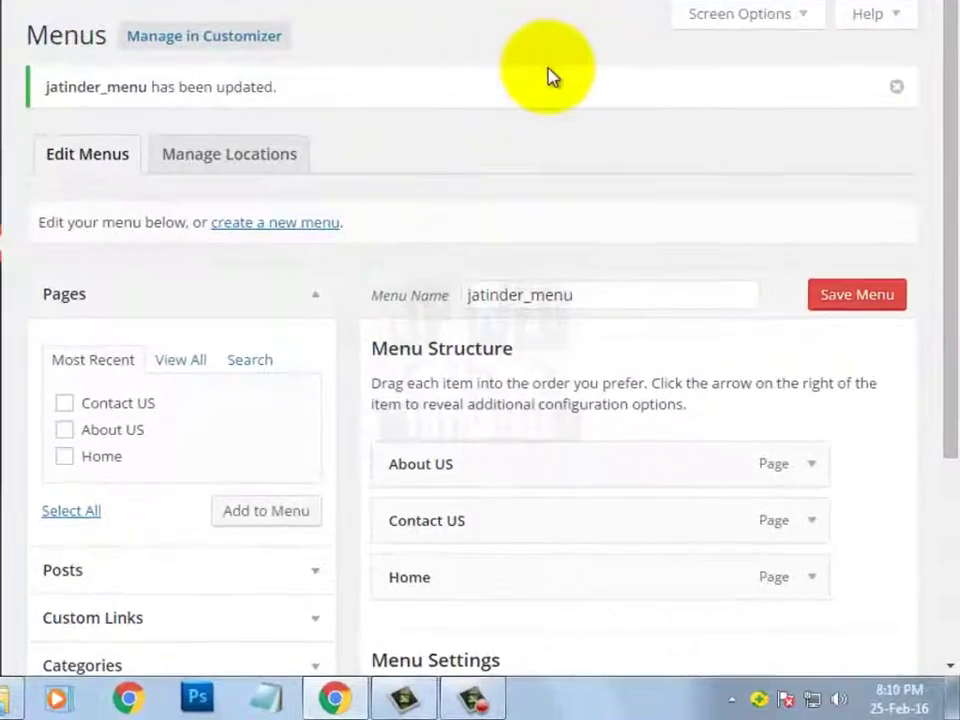
Step: Drag Home to the top and Contact US beneath it, then save the menu
scroll(547, 72, "down", 1)
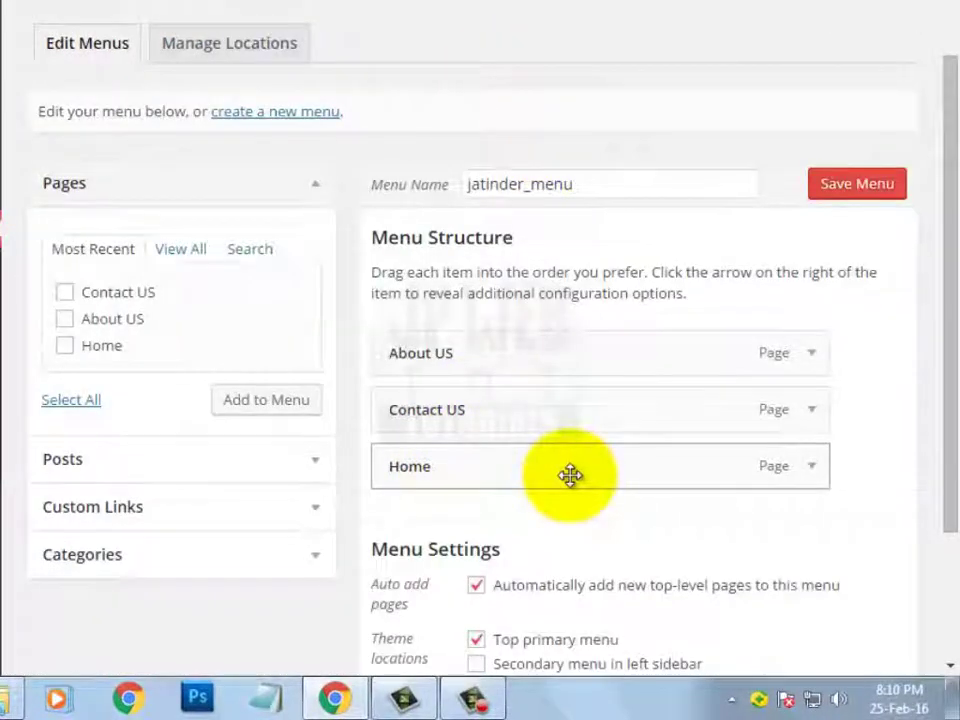
left_click_drag(571, 475, 540, 333)
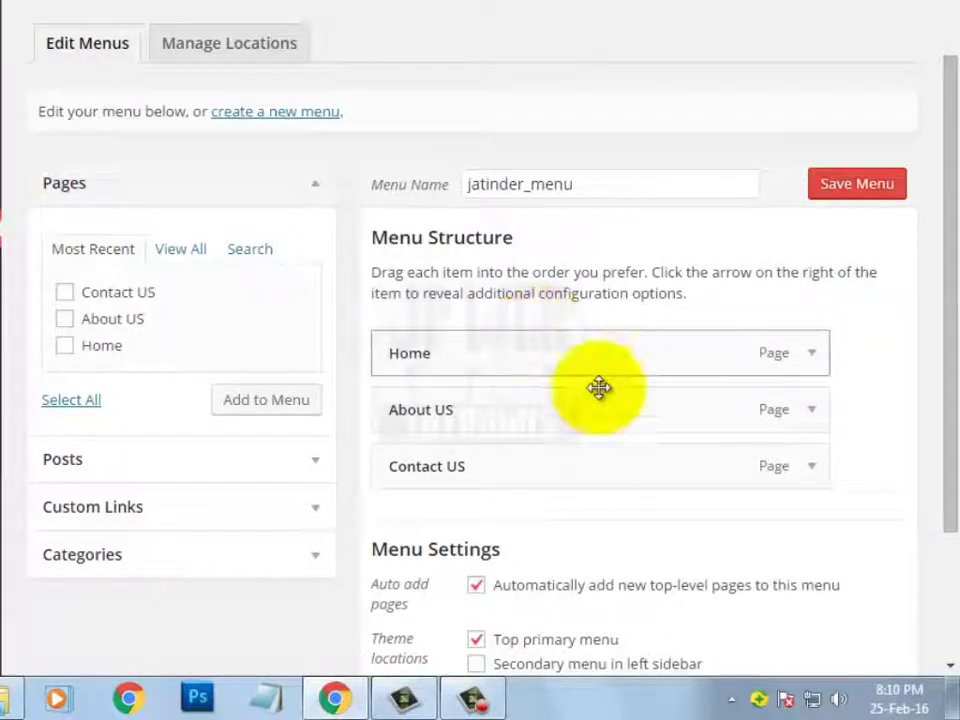
left_click_drag(549, 465, 531, 401)
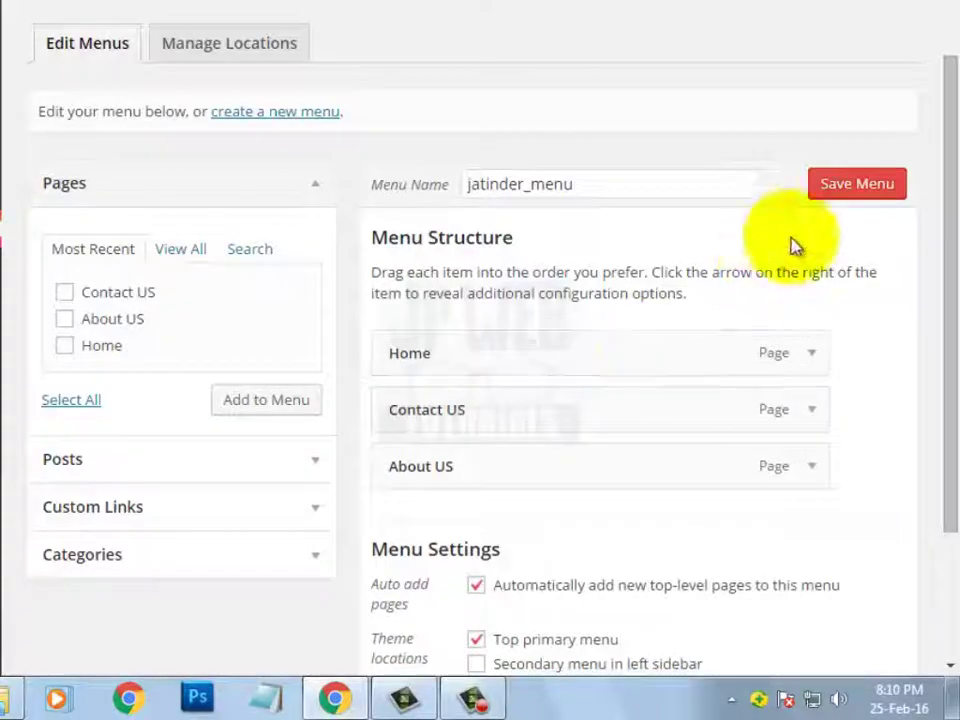
left_click(861, 186)
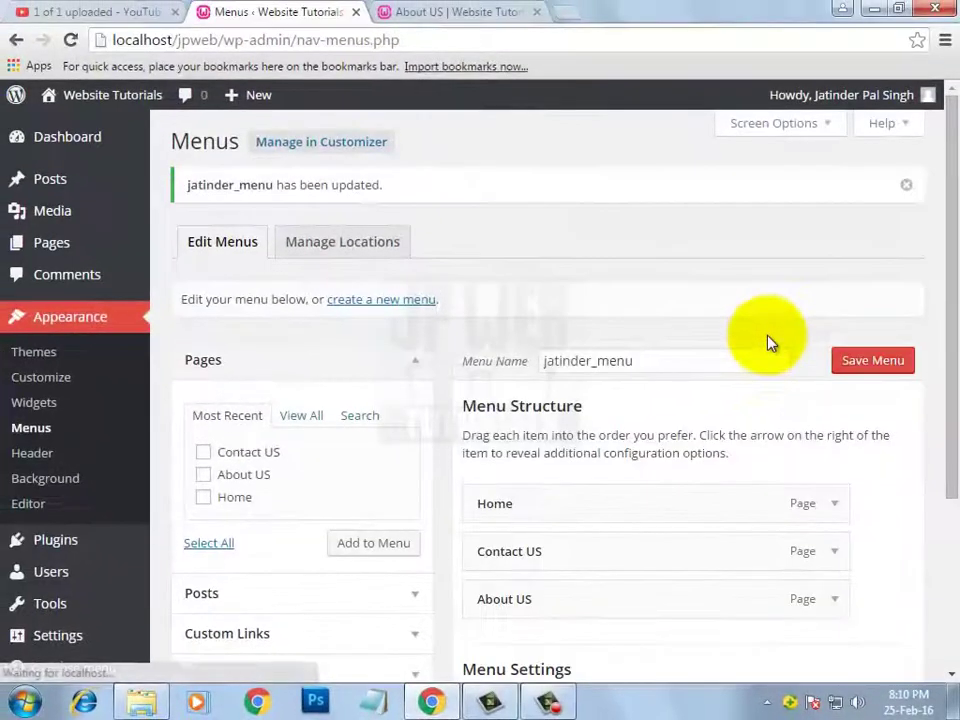
left_click(459, 14)
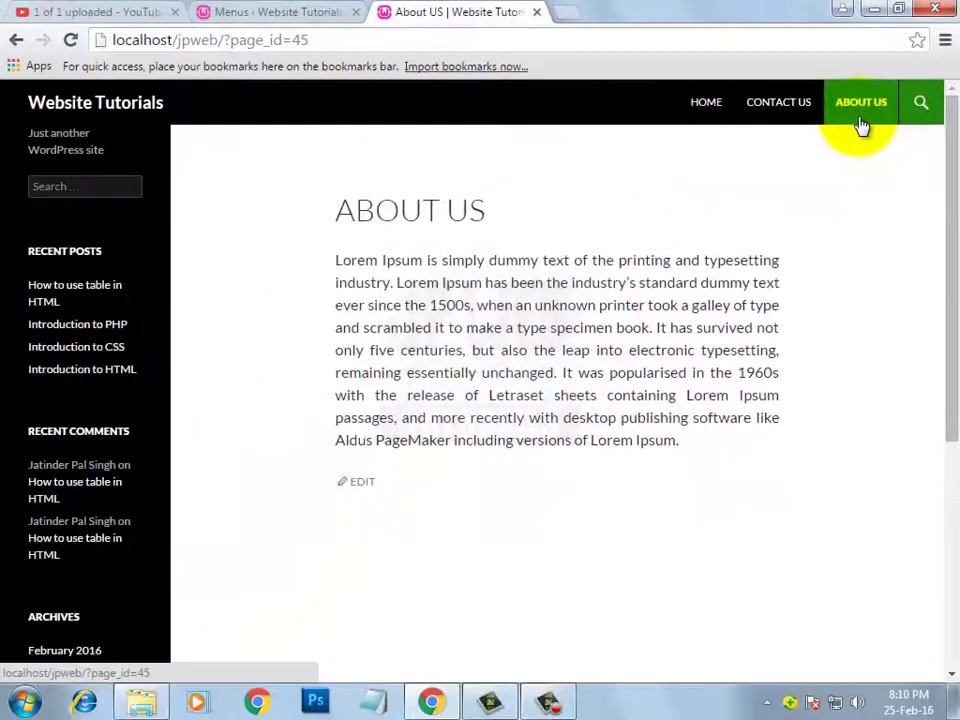
left_click(272, 11)
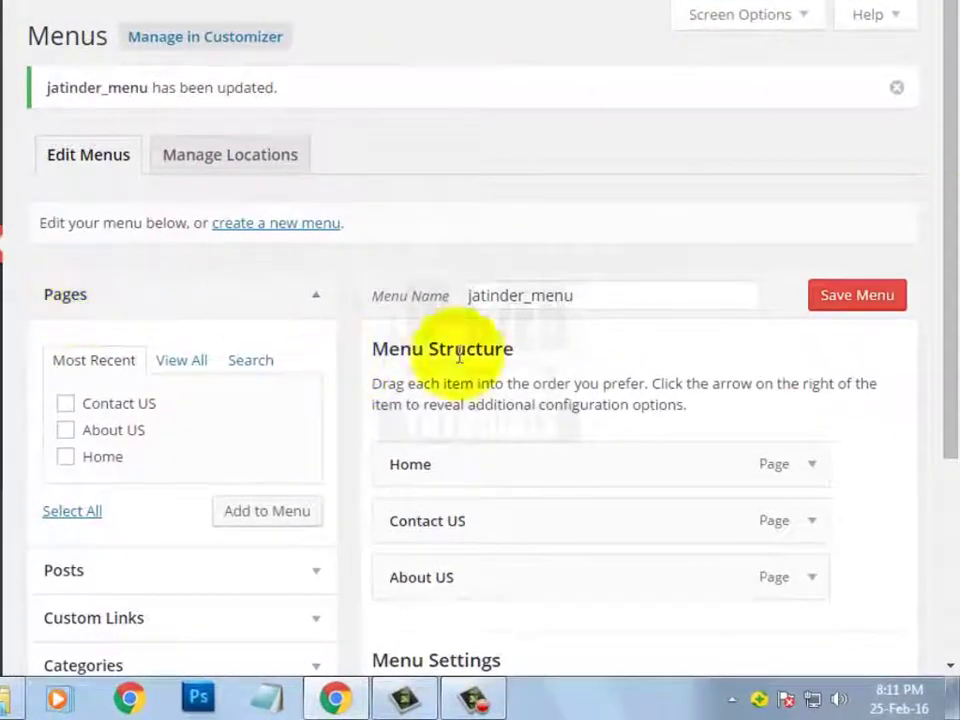
Step: Add the 'How to use table in HTML' post to jatinder_menu as a fourth item and save the menu
left_click_drag(943, 43, 943, 203)
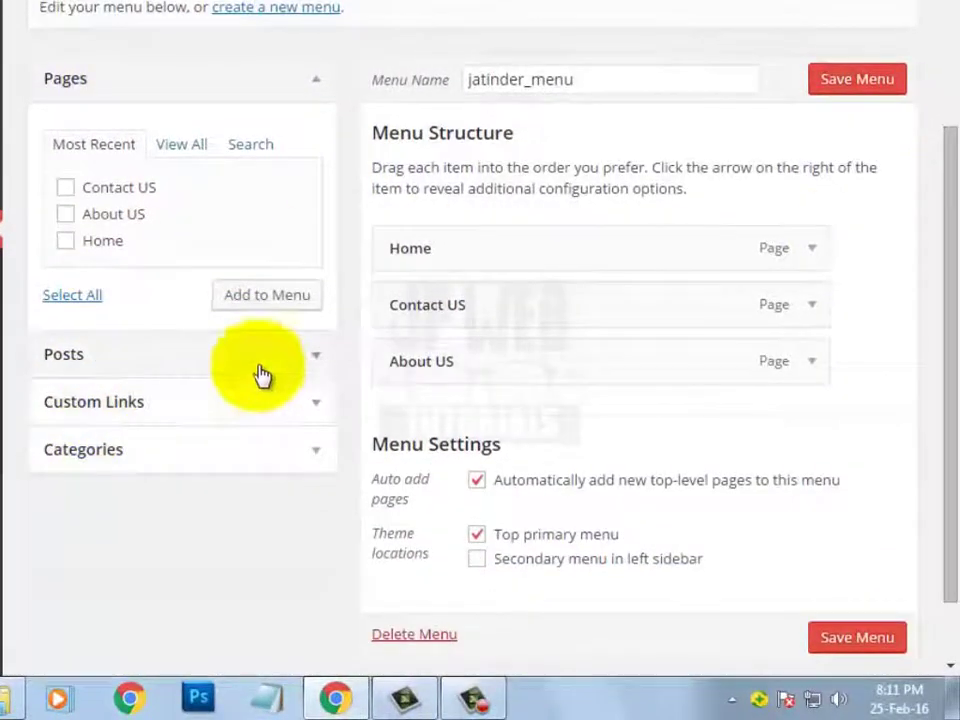
left_click(311, 364)
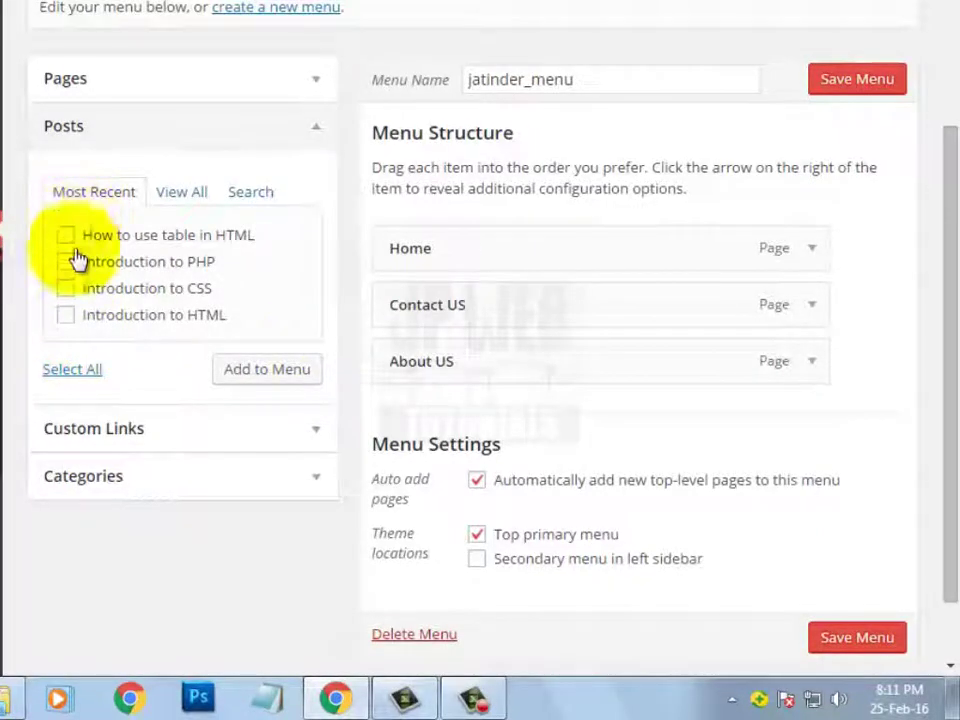
left_click(183, 194)
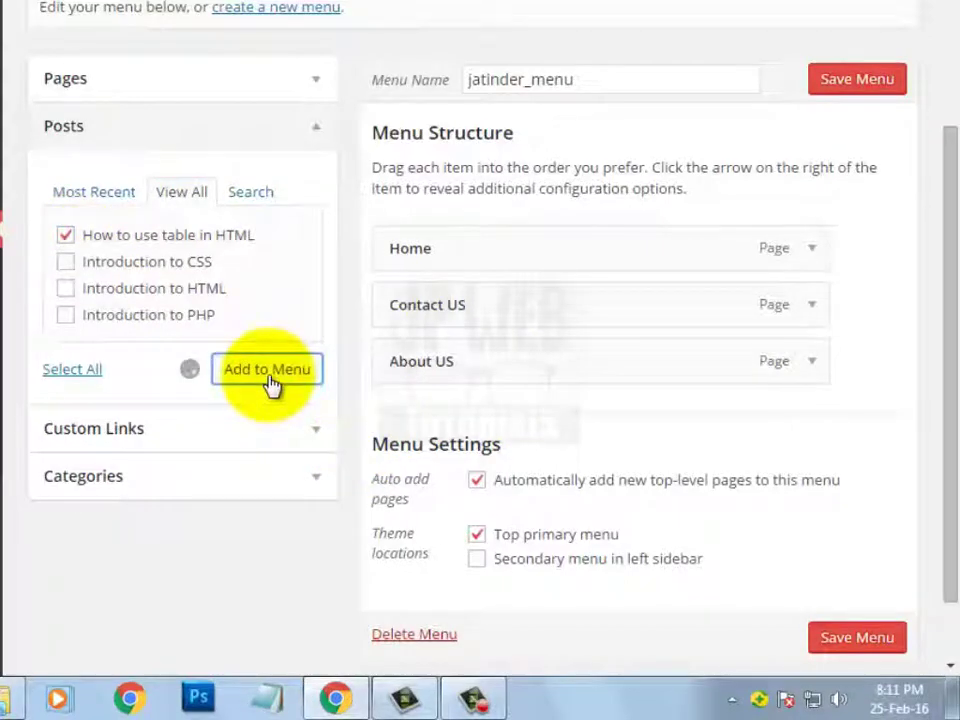
left_click(843, 81)
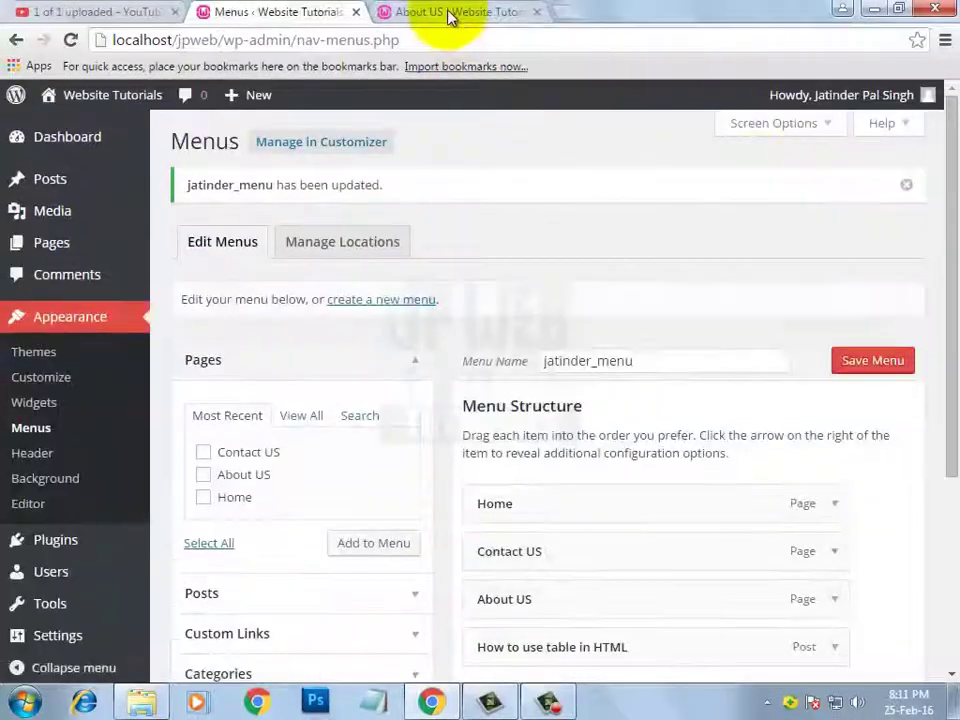
left_click(450, 11)
Step: Reload the live site and open HOW TO USE TABLE IN HTML from its top menu
left_click(71, 41)
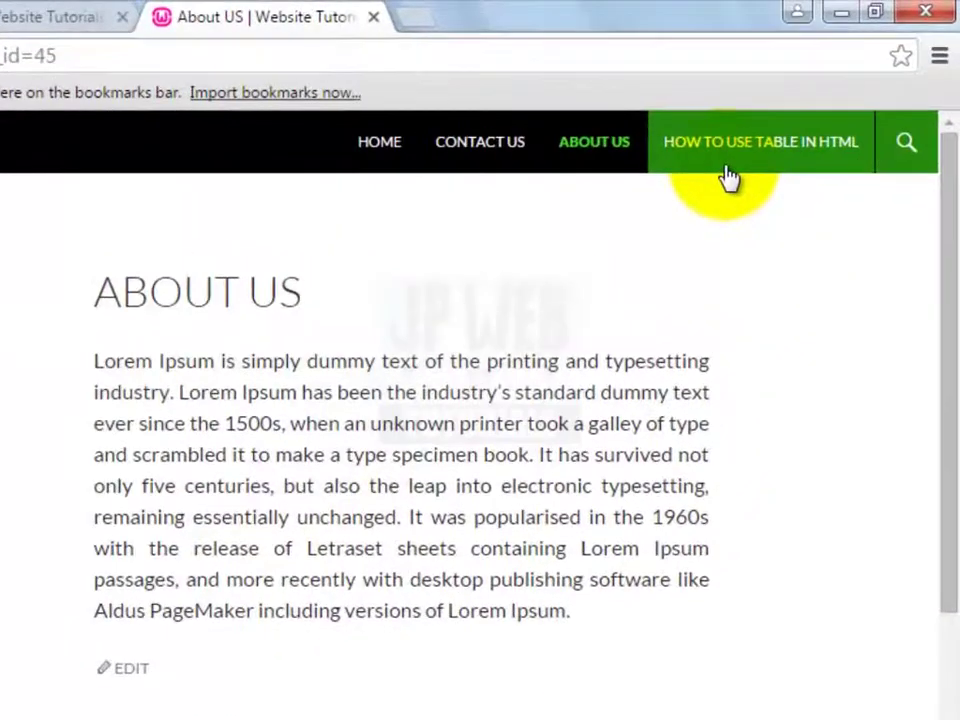
left_click(728, 175)
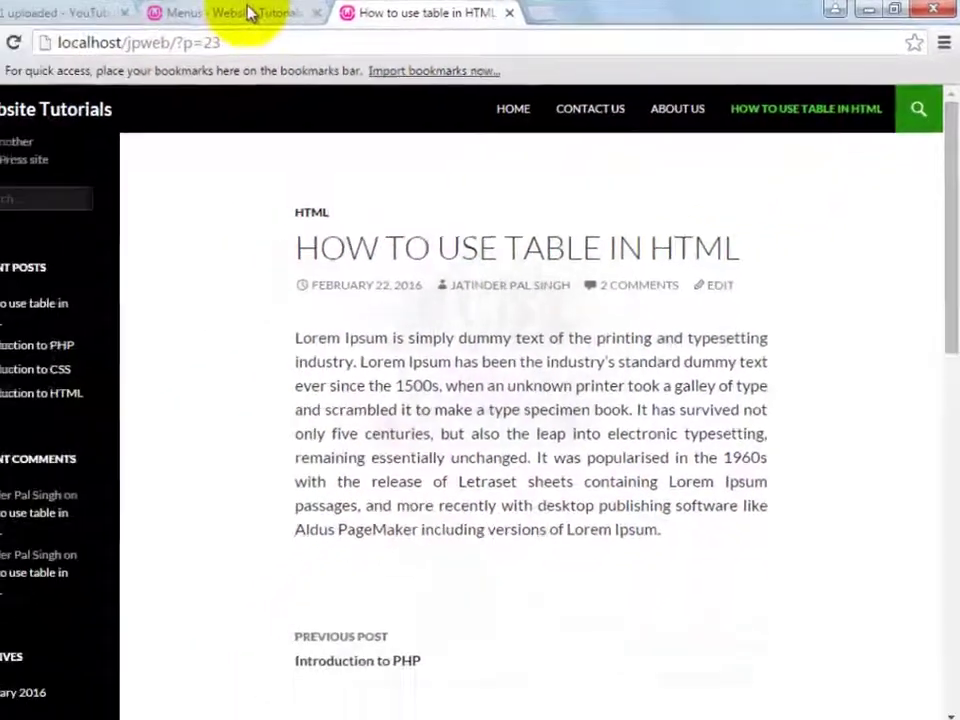
Step: Remove the 'How to use table in HTML' item, leaving Home, Contact US and About US
left_click(250, 12)
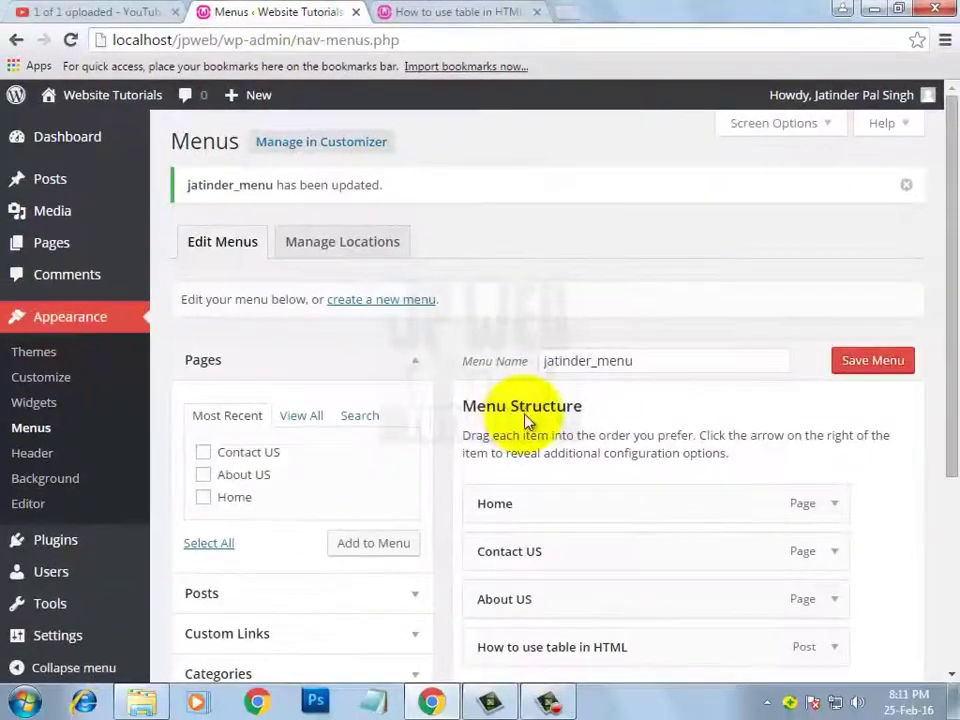
scroll(514, 411, "down", 3)
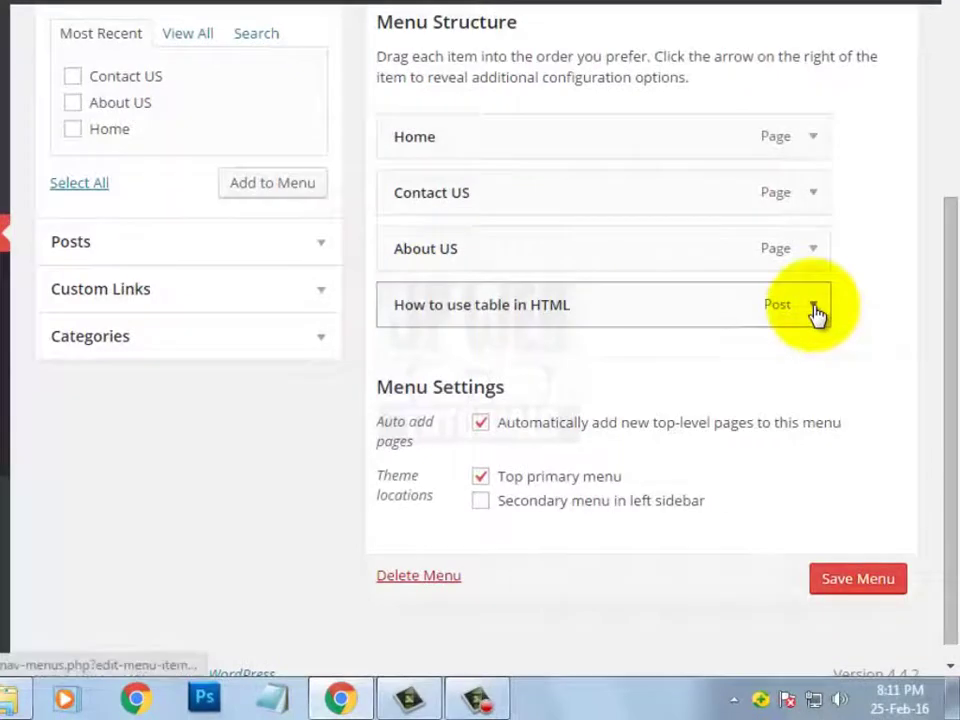
left_click(813, 305)
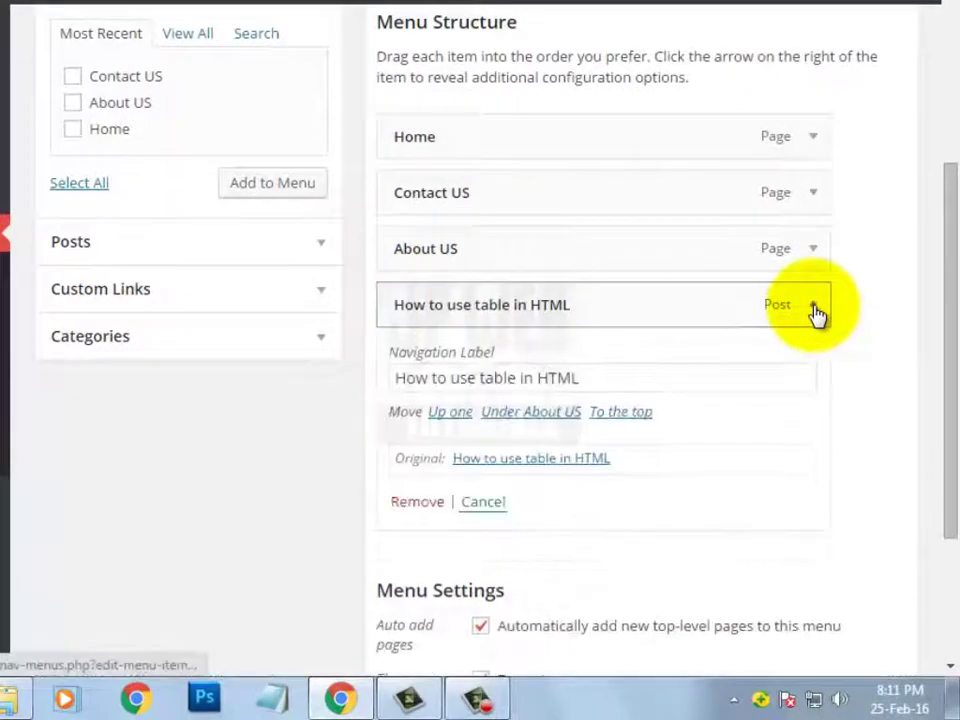
left_click(417, 505)
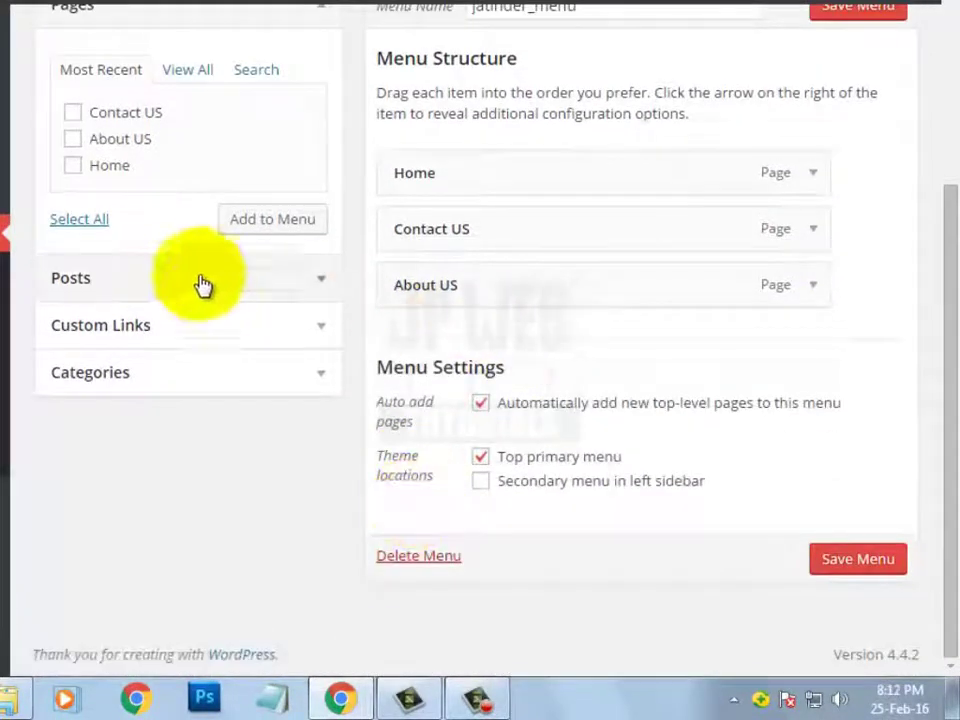
left_click(323, 332)
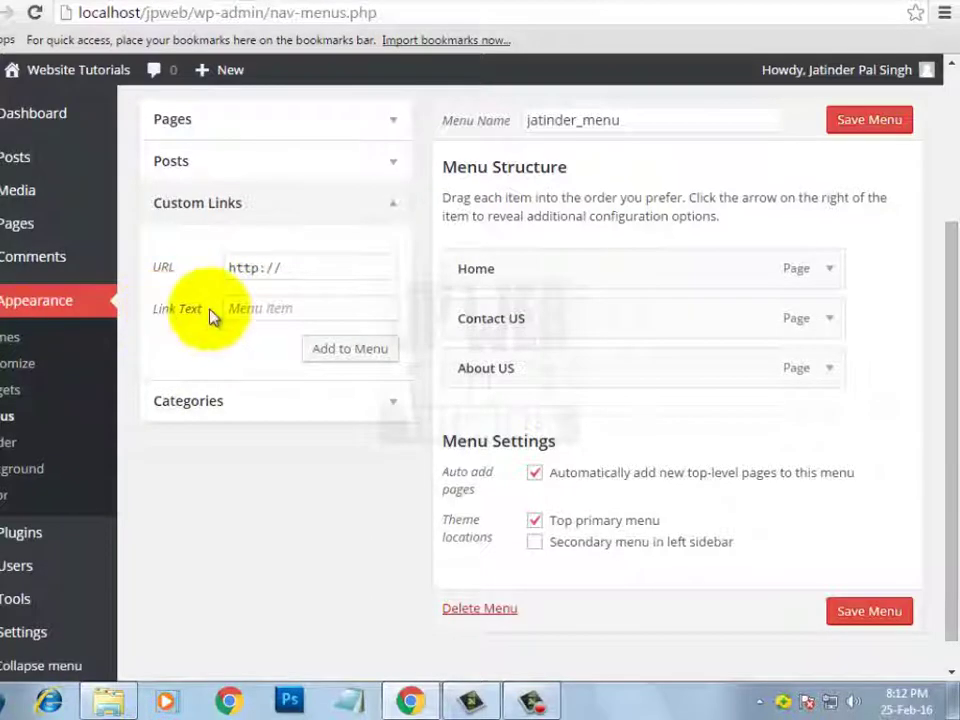
Step: Add a 'My Friends' custom link with URL '#' to the menu
left_click(274, 311)
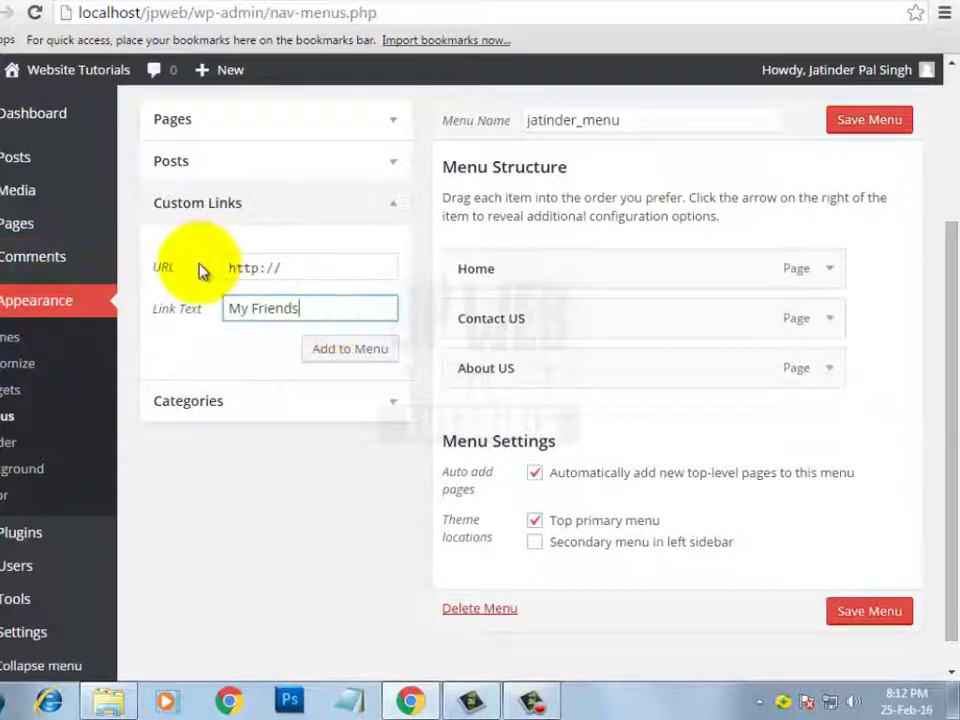
left_click_drag(312, 271, 197, 264)
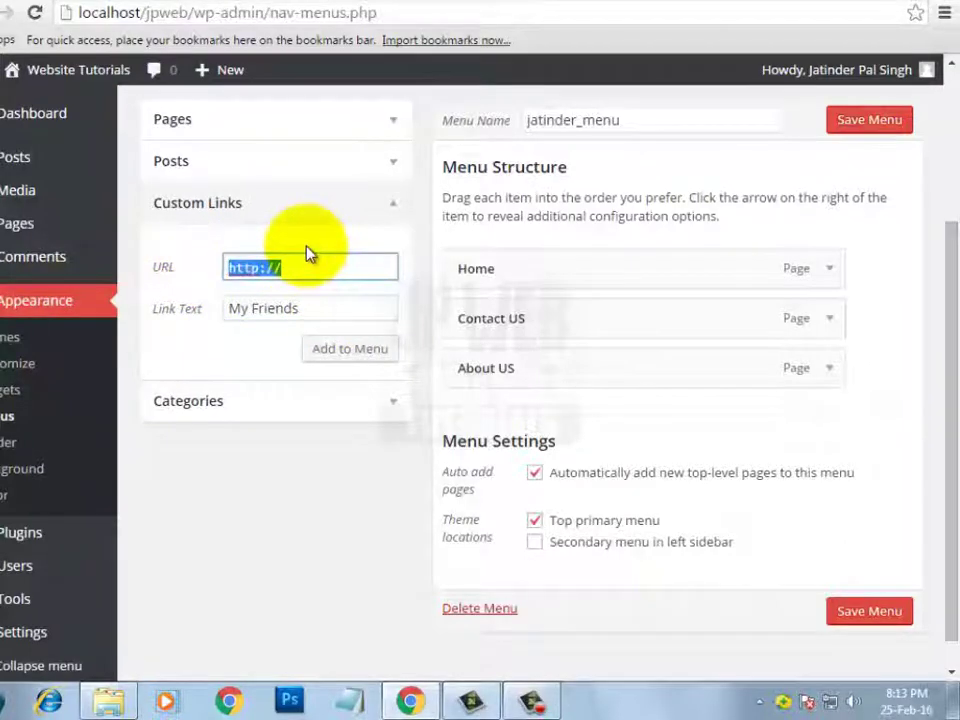
type("#")
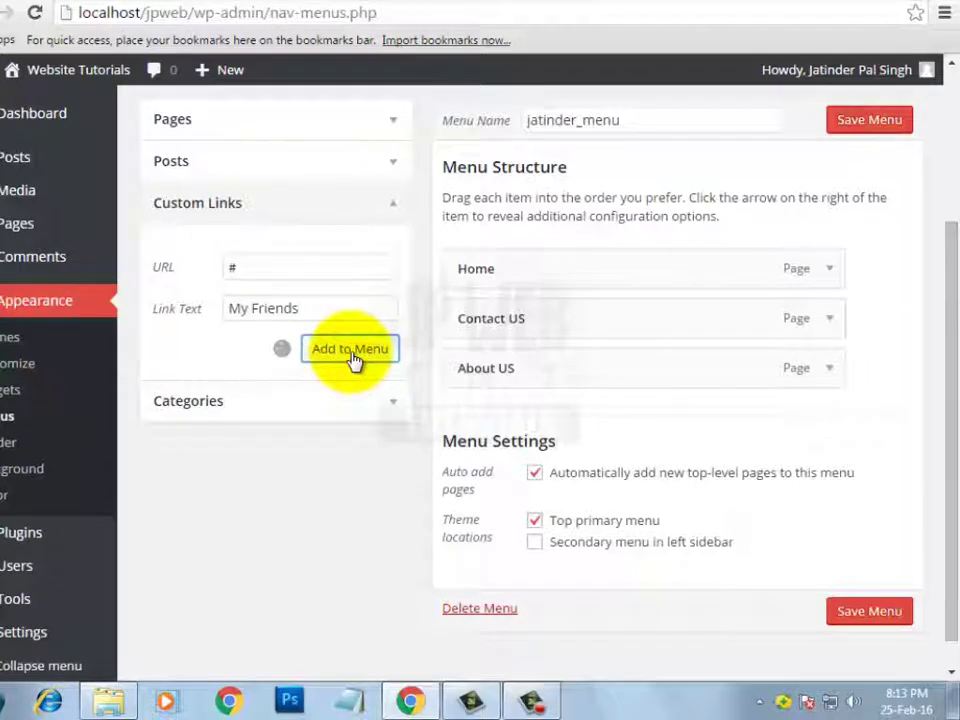
left_click(873, 659)
Step: Reload the live site to confirm MY FRIENDS appears in the top menu
left_click(432, 8)
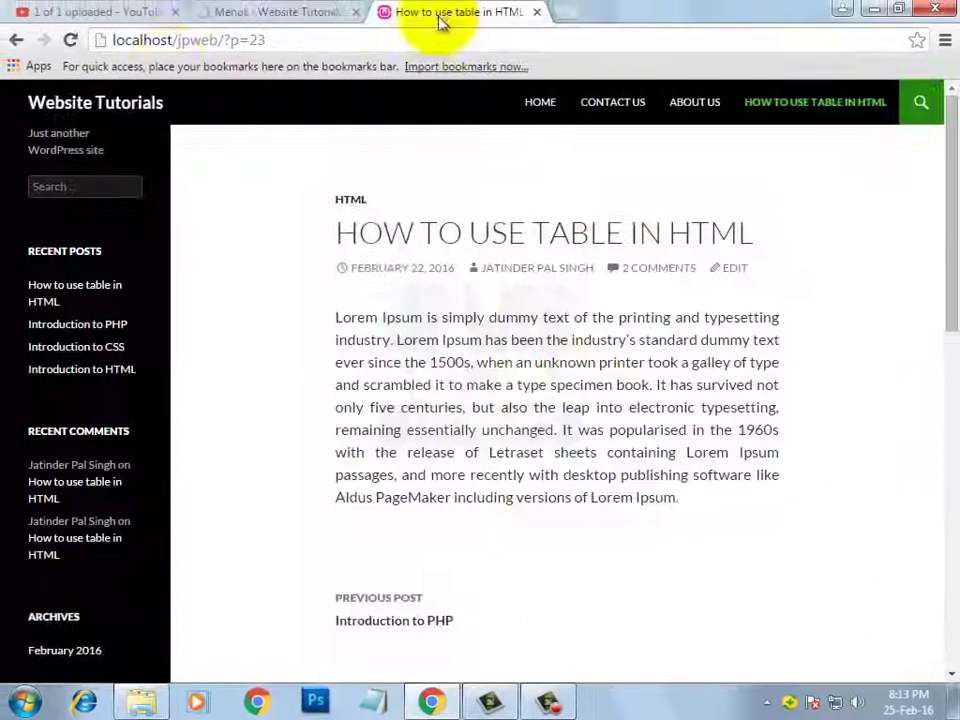
left_click(68, 42)
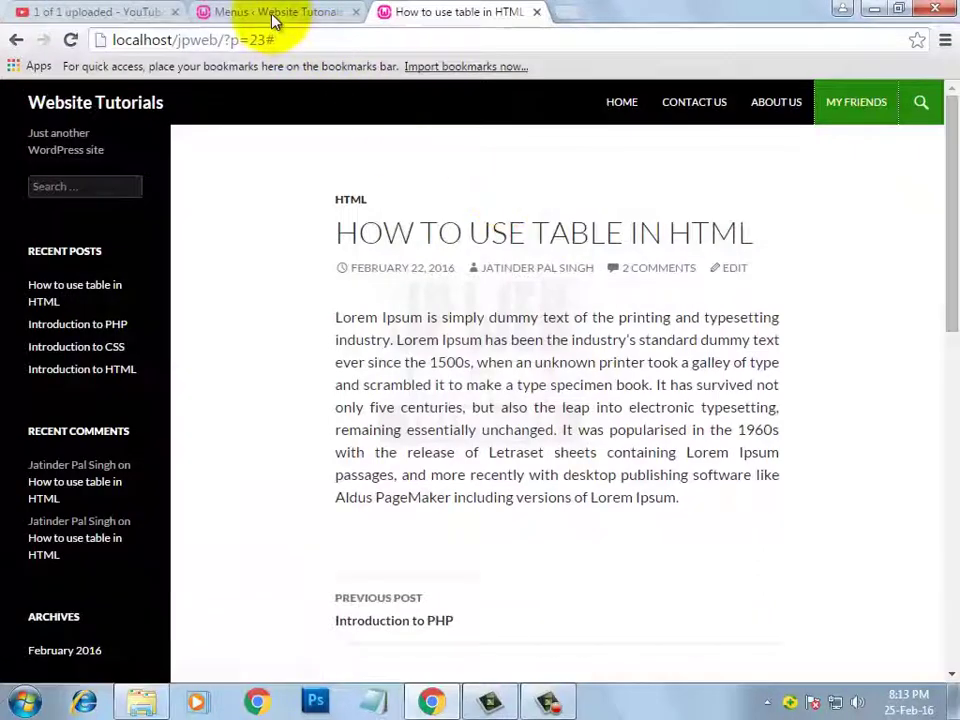
left_click(275, 18)
Step: Add the HTML, CSS and PHP categories to jatinder_menu and save it
scroll(425, 555, "down", 2)
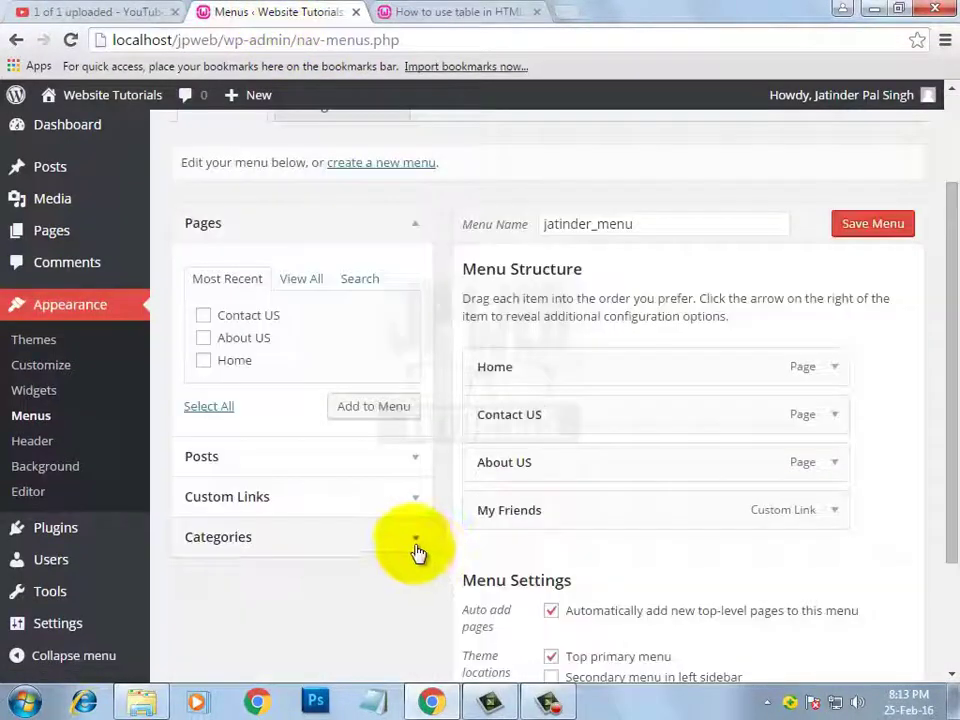
left_click(415, 547)
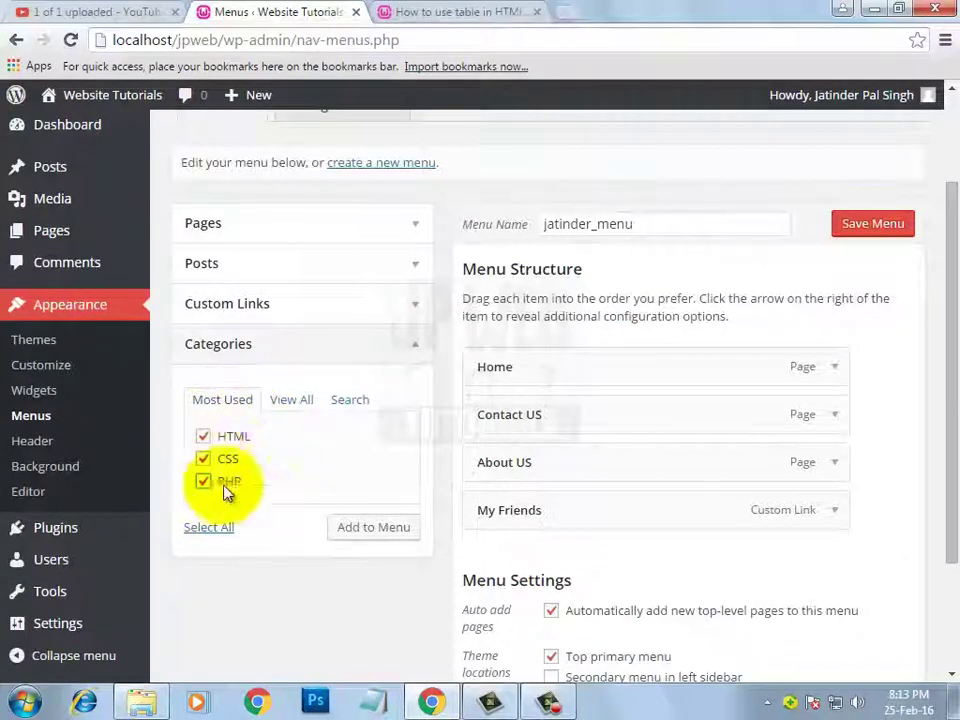
left_click(389, 537)
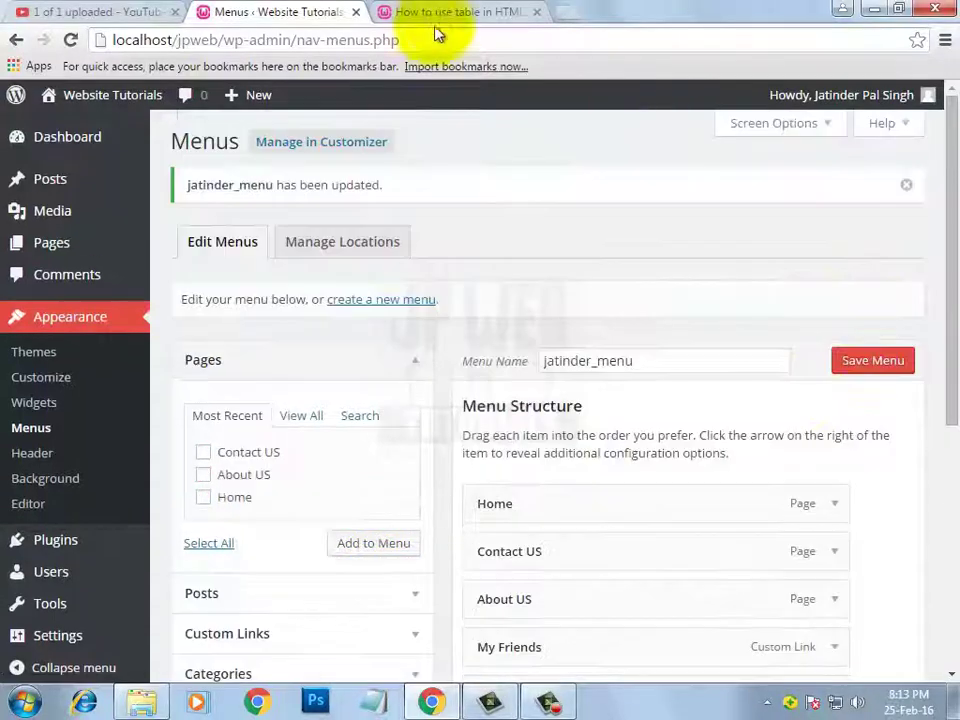
left_click(444, 12)
Step: Reload the live site and open the HTML, CSS and PHP category archives from the top menu
left_click(71, 41)
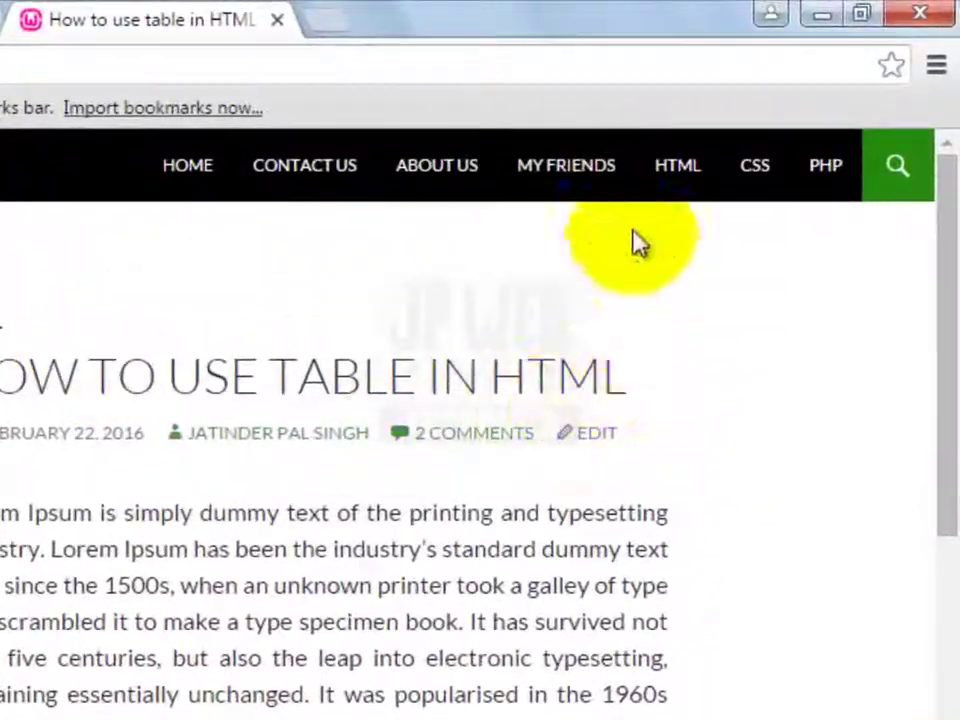
left_click(677, 192)
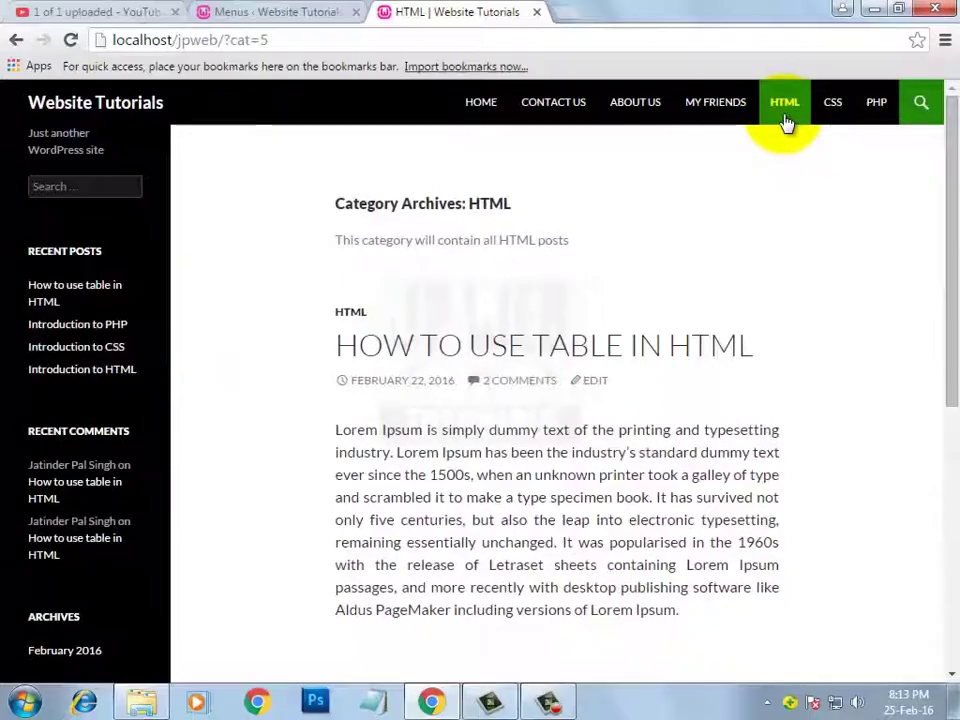
left_click_drag(945, 171, 955, 238)
scroll(635, 260, "down", 2)
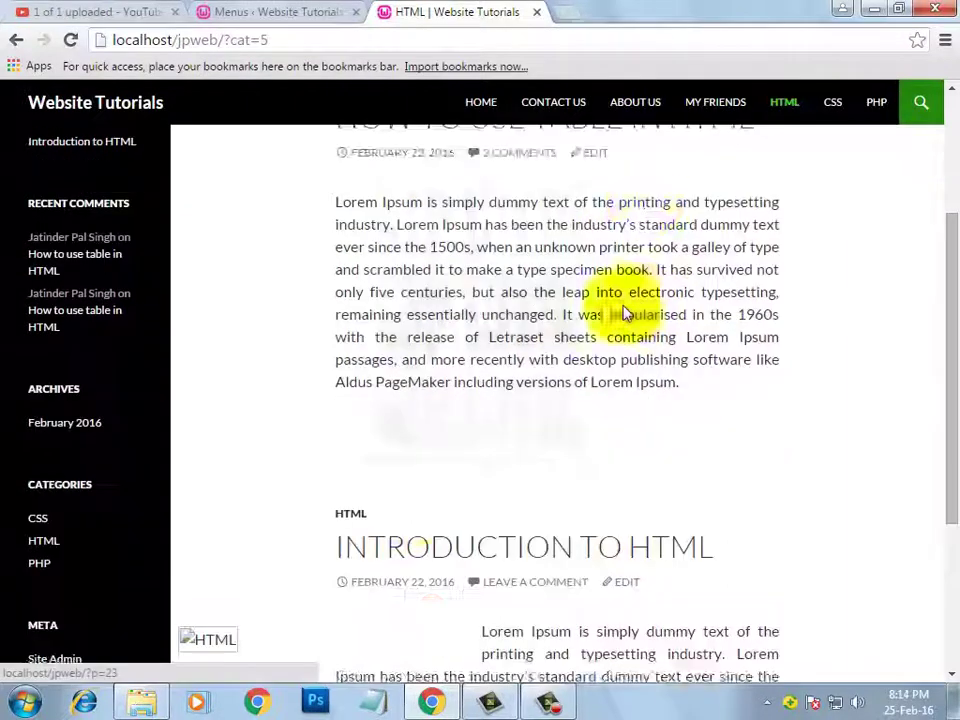
left_click(836, 115)
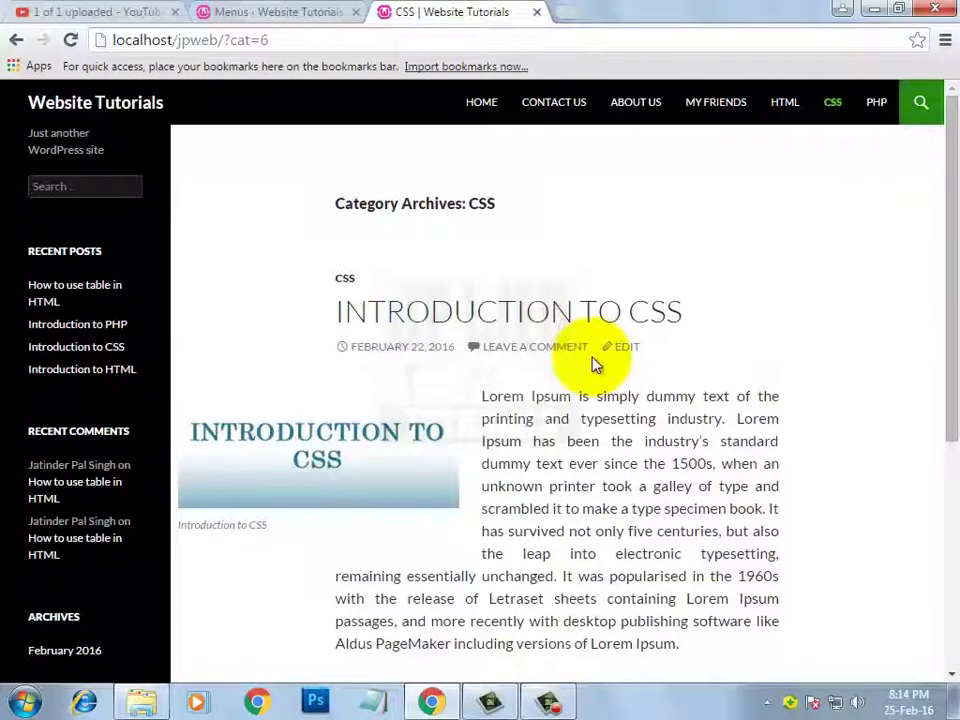
left_click(878, 108)
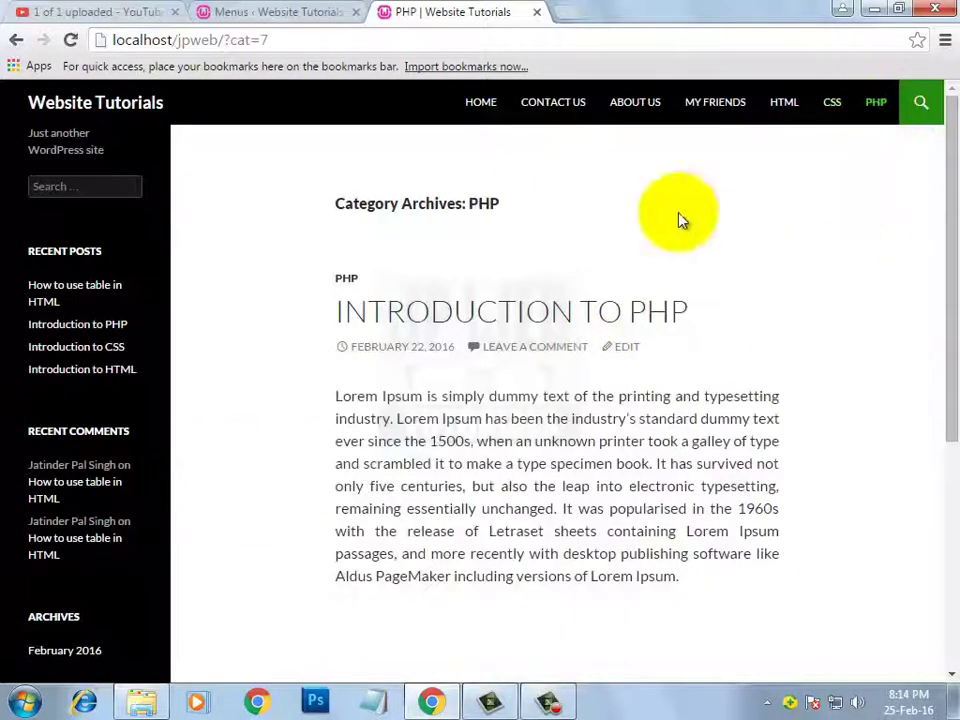
left_click_drag(941, 177, 756, 253)
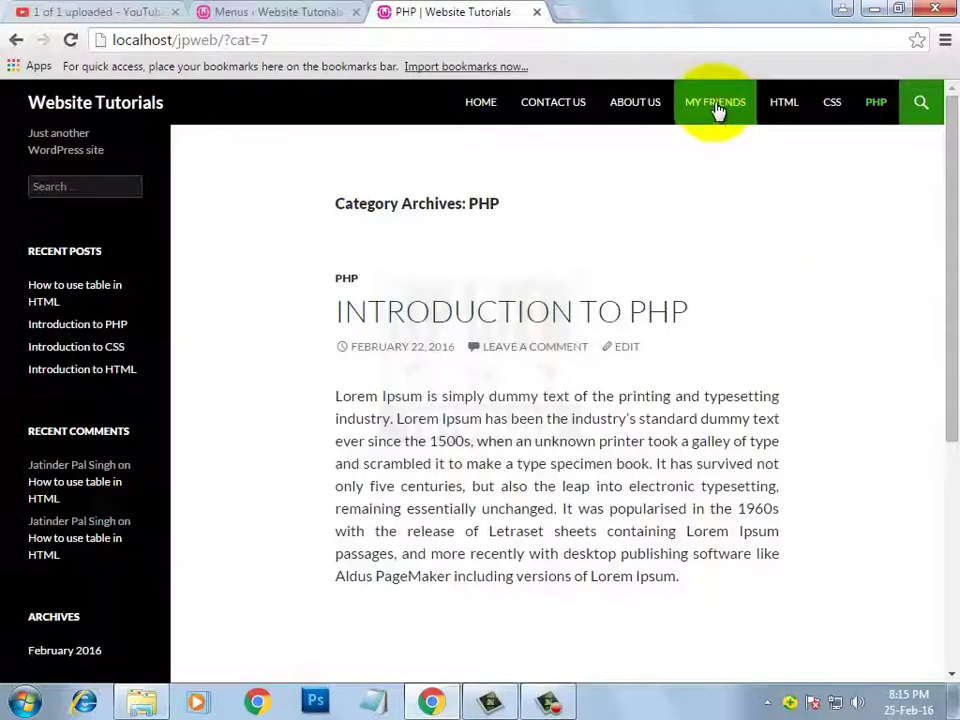
left_click(300, 17)
Step: Change the My Friends item's navigation label to Courses
scroll(336, 368, "down", 3)
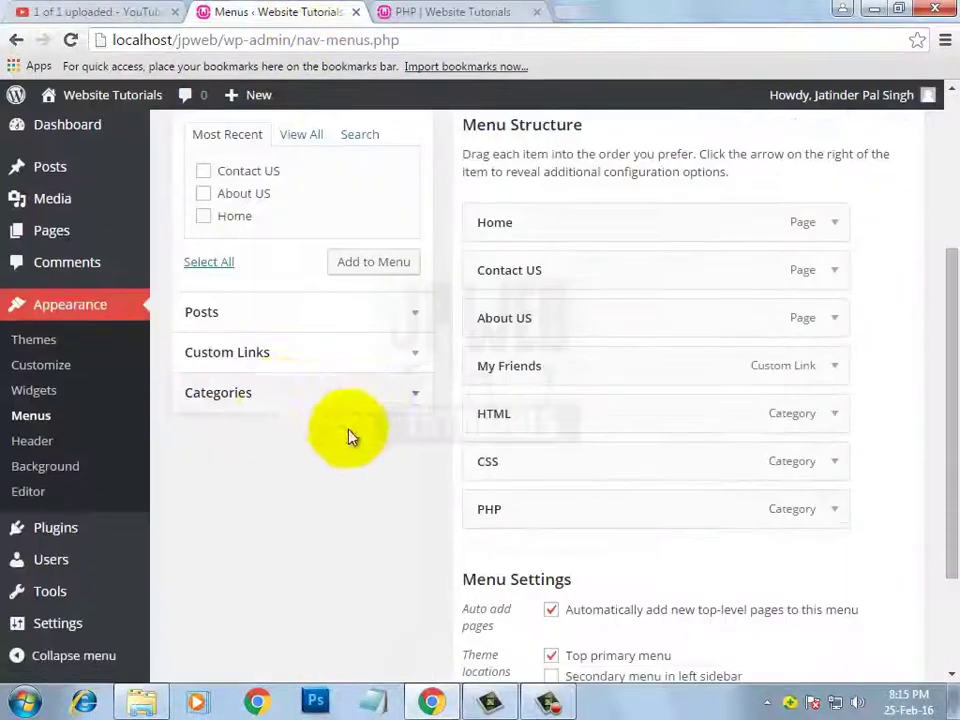
left_click(837, 372)
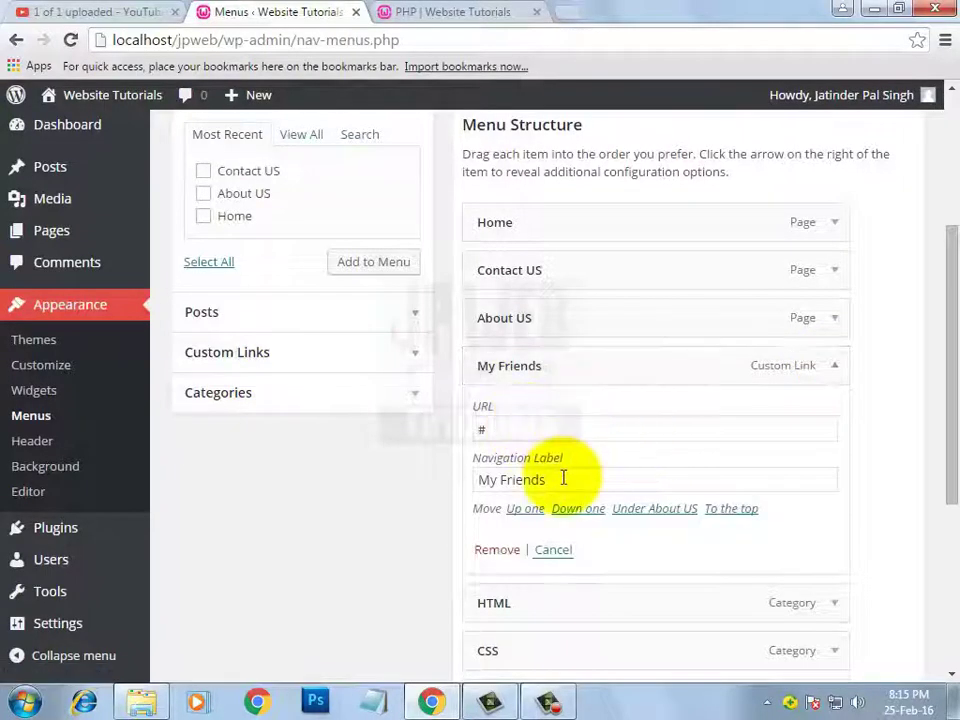
left_click_drag(564, 478, 397, 483)
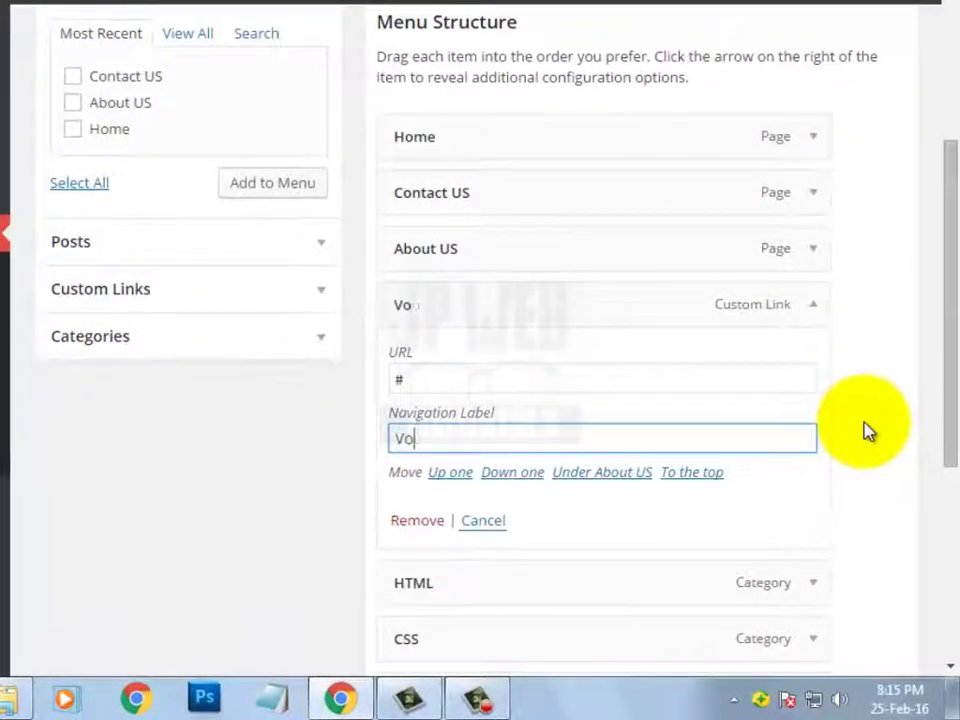
type("Courses")
left_click(813, 308)
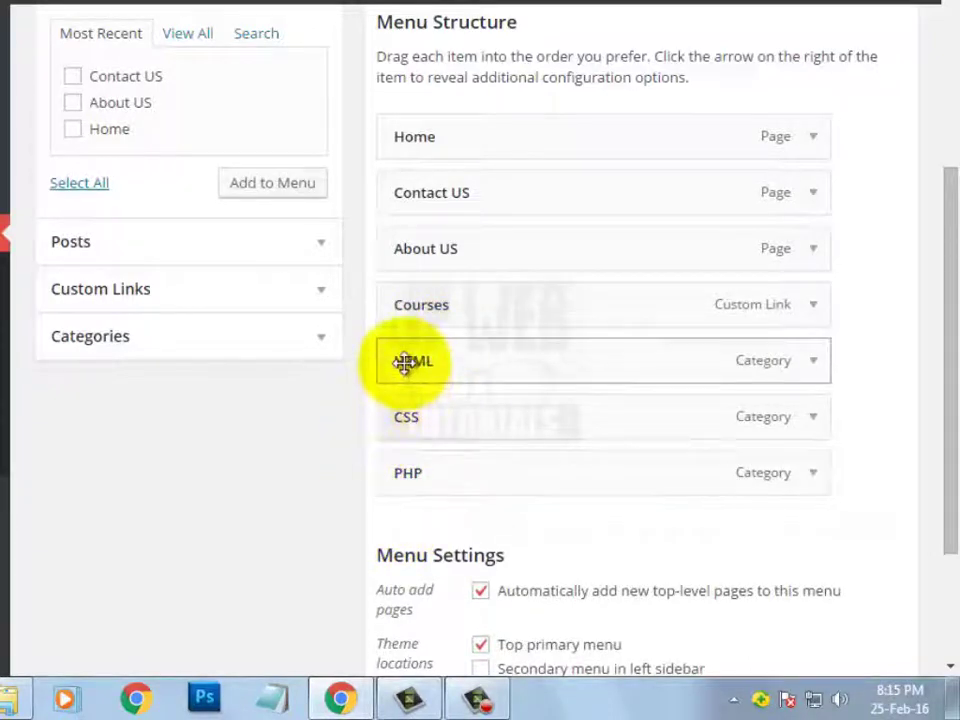
Step: Nest HTML, CSS and PHP as sub items under Courses
left_click_drag(405, 362, 444, 366)
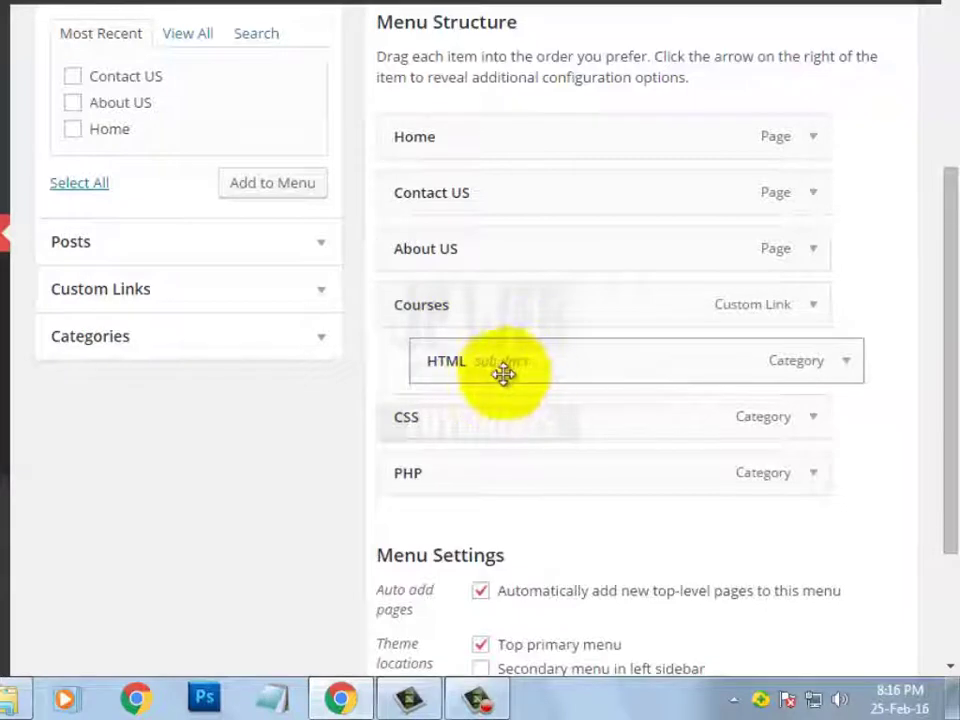
left_click_drag(405, 418, 440, 419)
left_click_drag(408, 473, 446, 478)
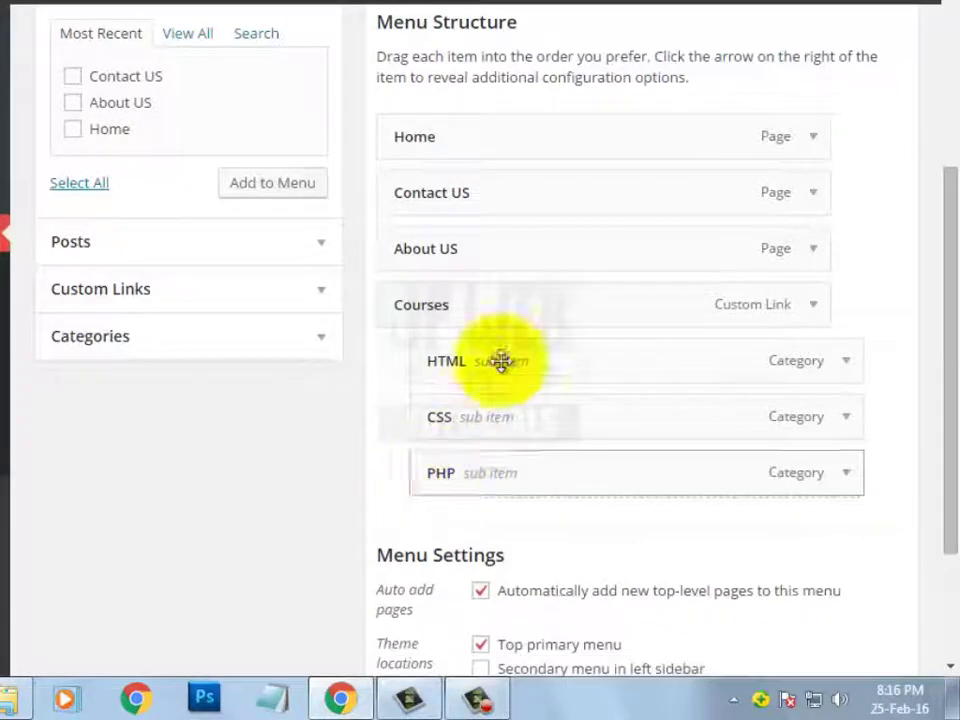
scroll(955, 245, "up", 2)
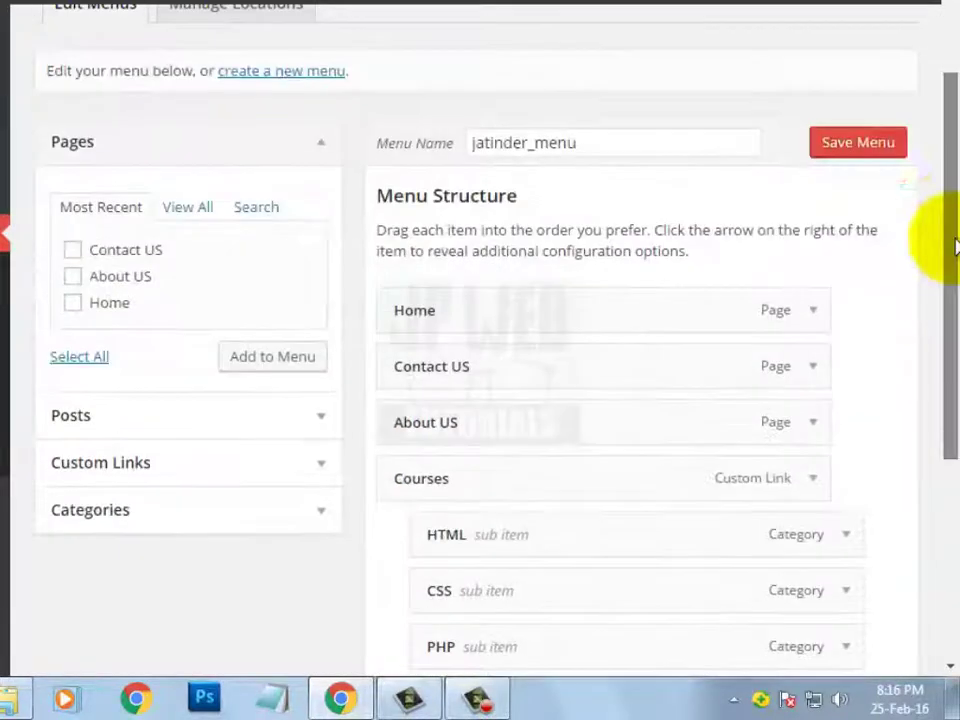
Step: Save the menu and view the COURSES dropdown with HTML, CSS and PHP on the live site
left_click(858, 143)
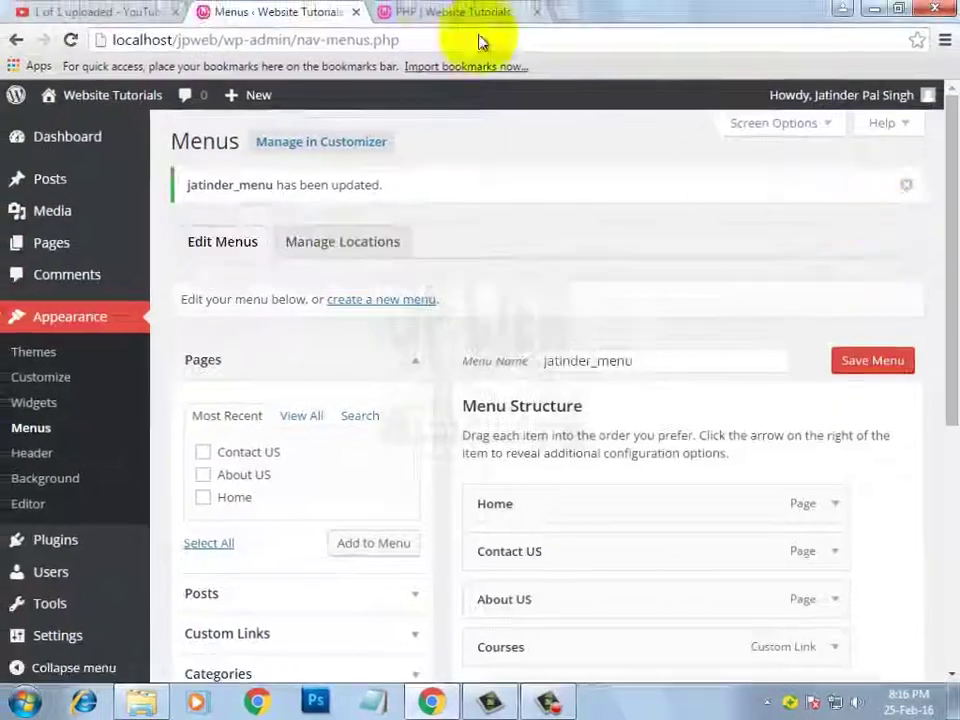
left_click(434, 14)
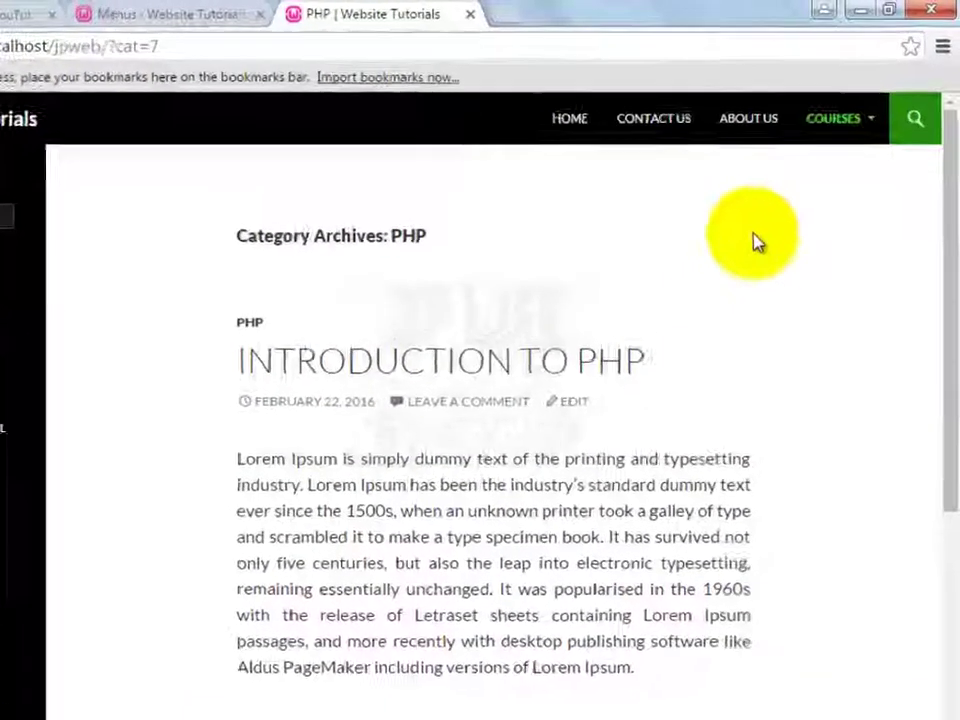
mouse_move(848, 130)
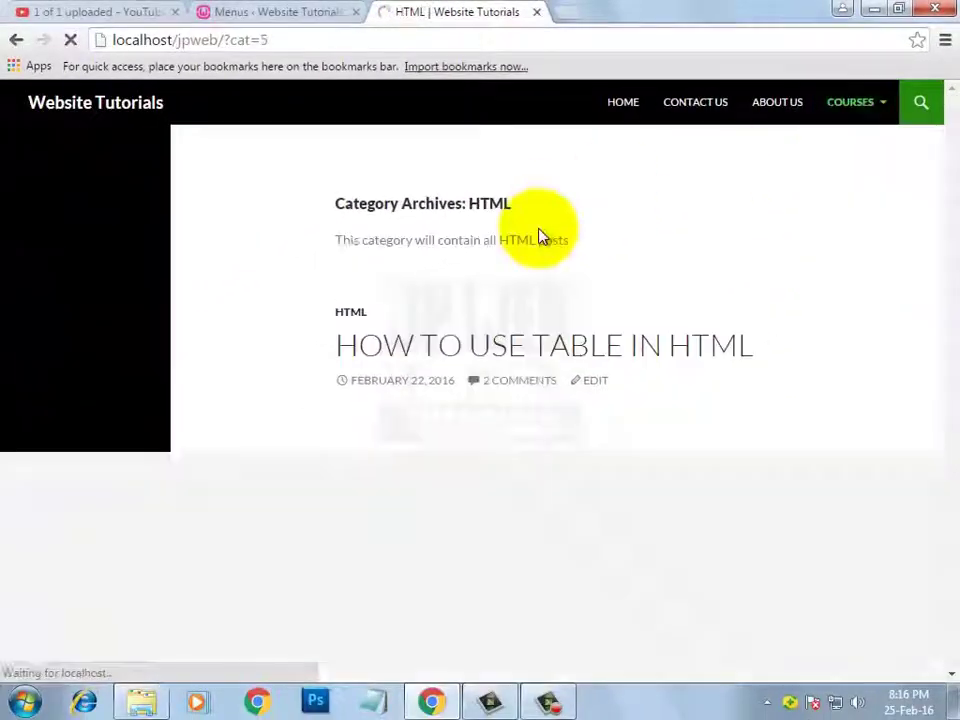
Step: Start a new page from Pages > Add New in the admin
left_click(285, 14)
mouse_move(13, 252)
left_click(188, 272)
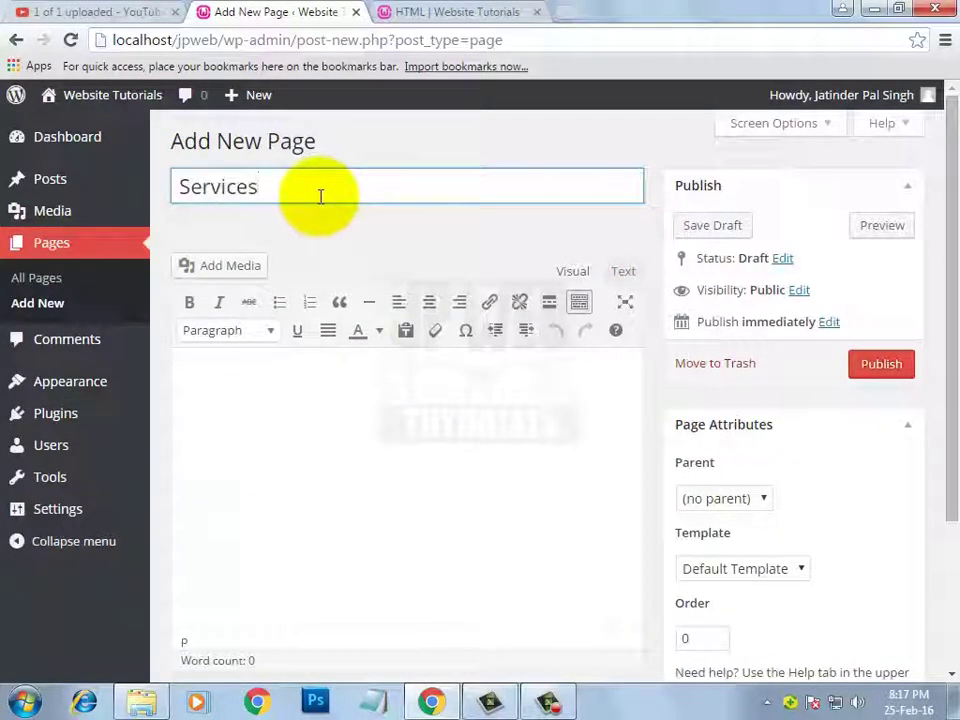
Step: Publish the Services page and reload the live site to see SERVICES after COURSES
left_click(880, 364)
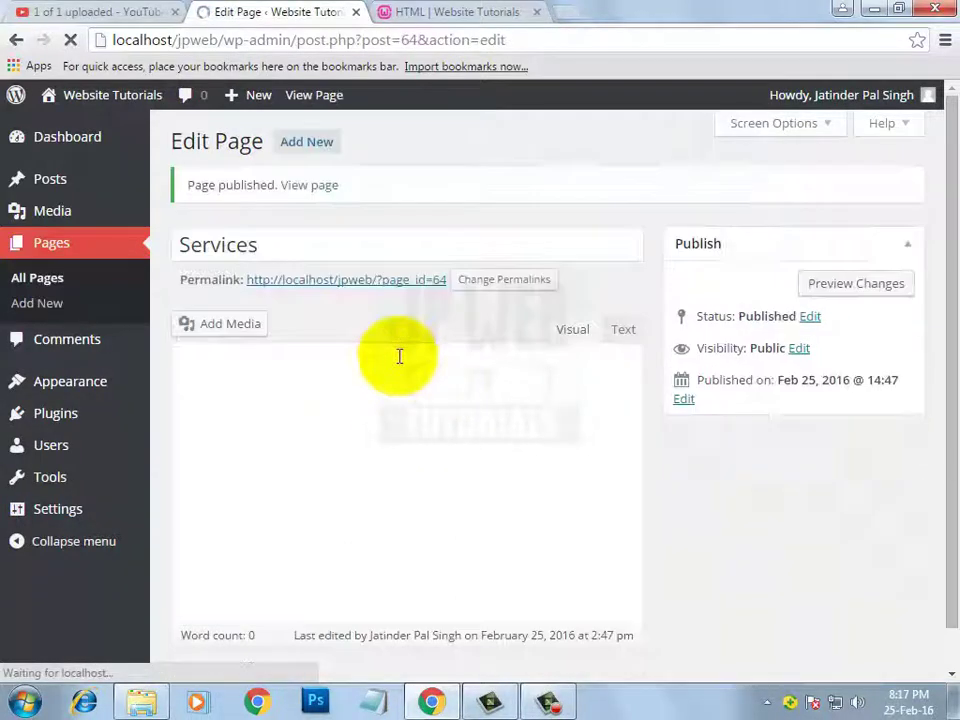
left_click(456, 12)
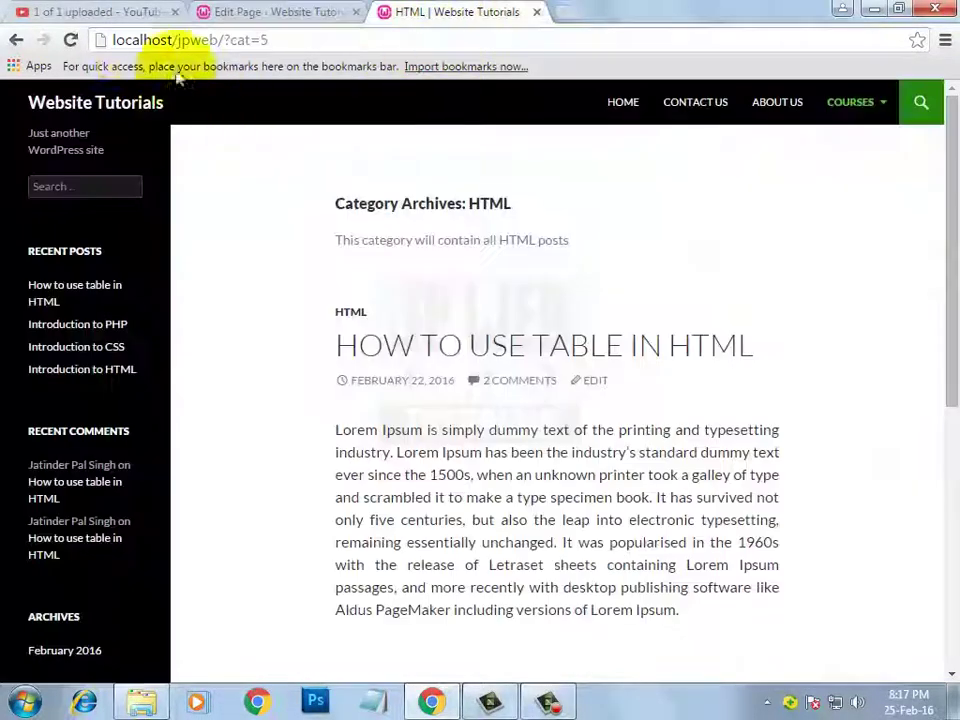
left_click(70, 40)
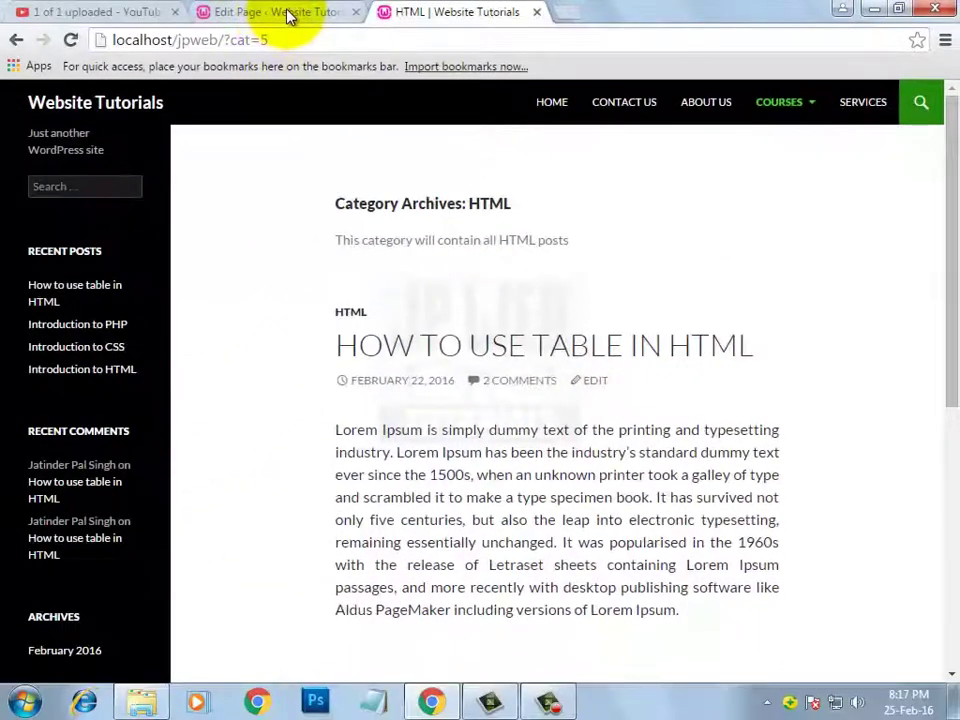
Step: Confirm Services ends the Menu Structure, then display the Courses dropdown listing HTML, CSS and PHP
left_click(280, 12)
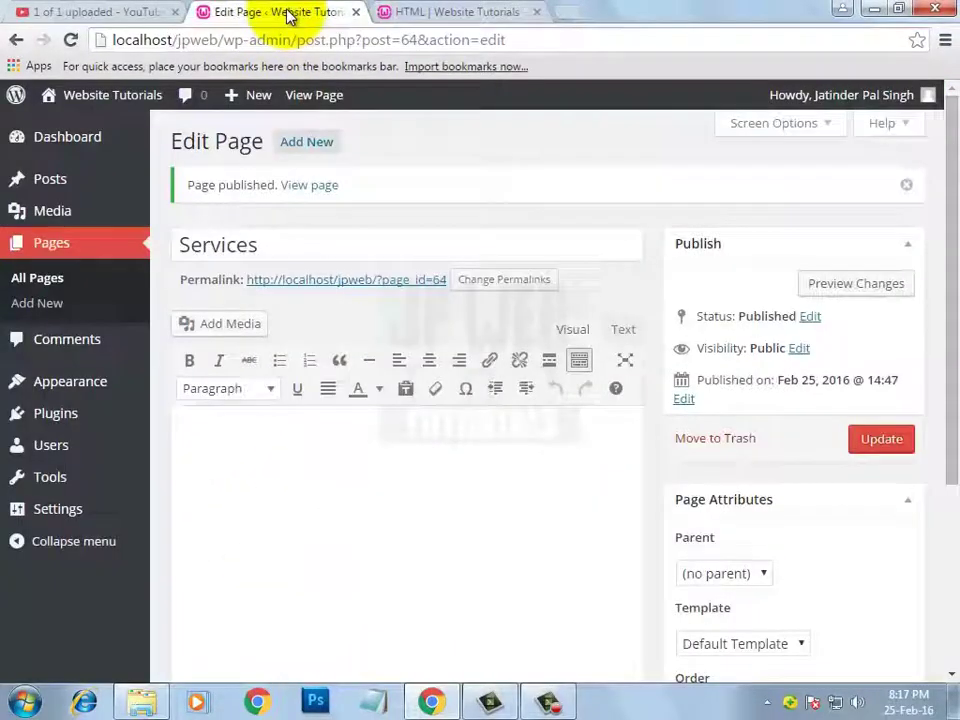
mouse_move(64, 382)
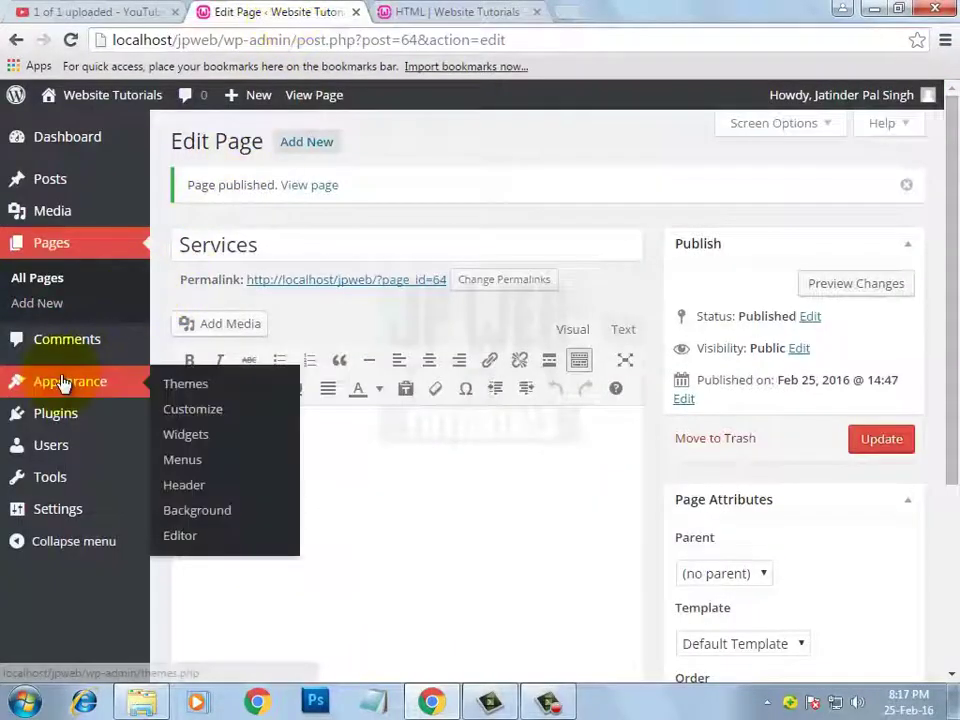
left_click(183, 466)
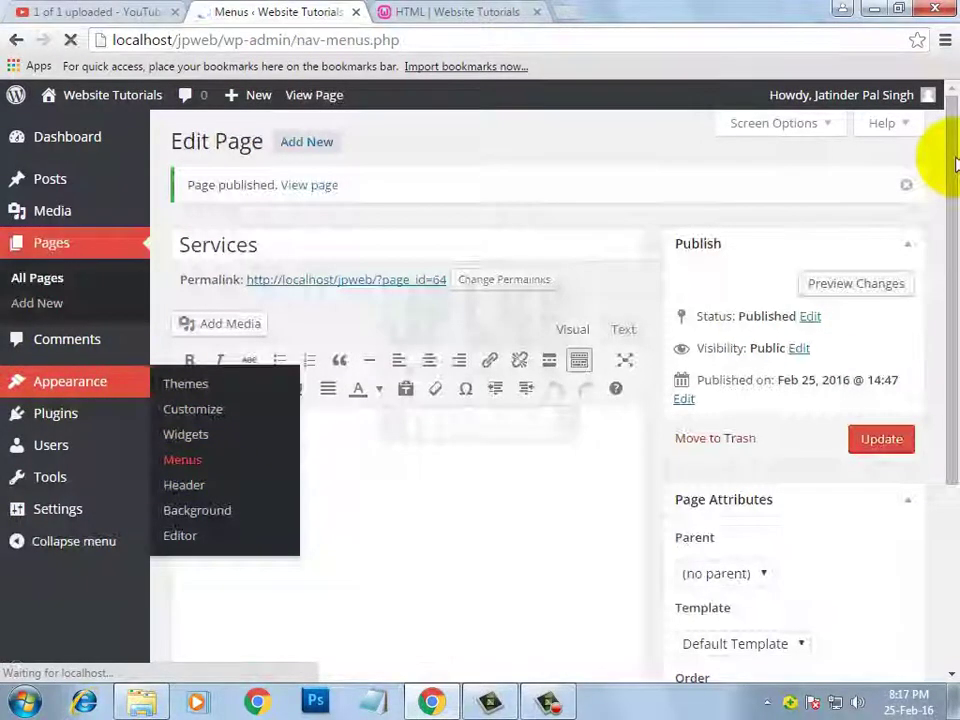
left_click_drag(945, 150, 947, 430)
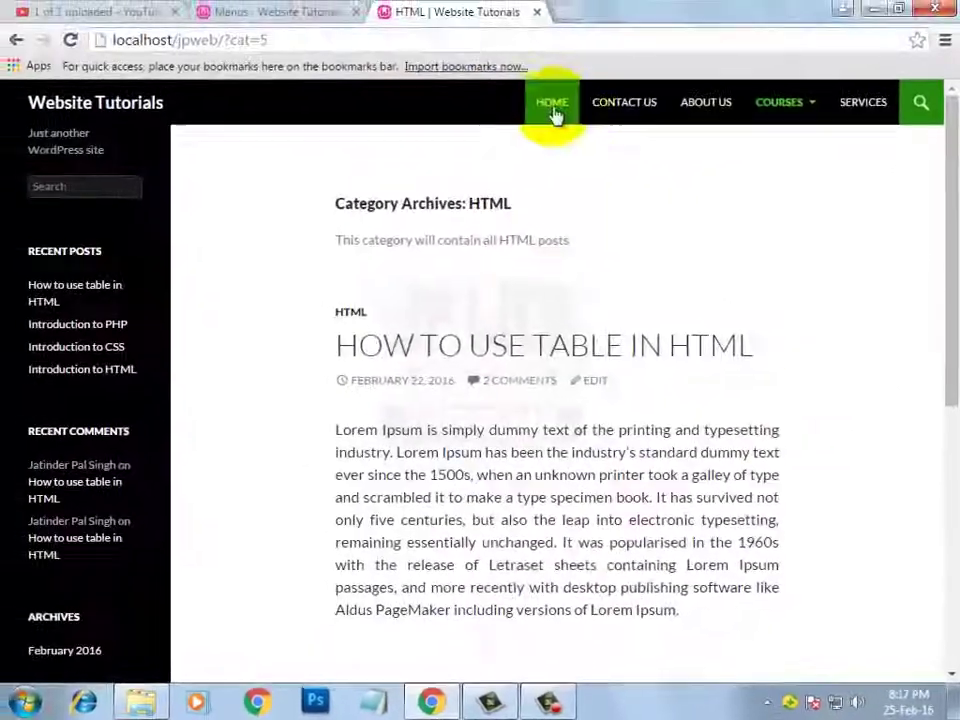
mouse_move(822, 110)
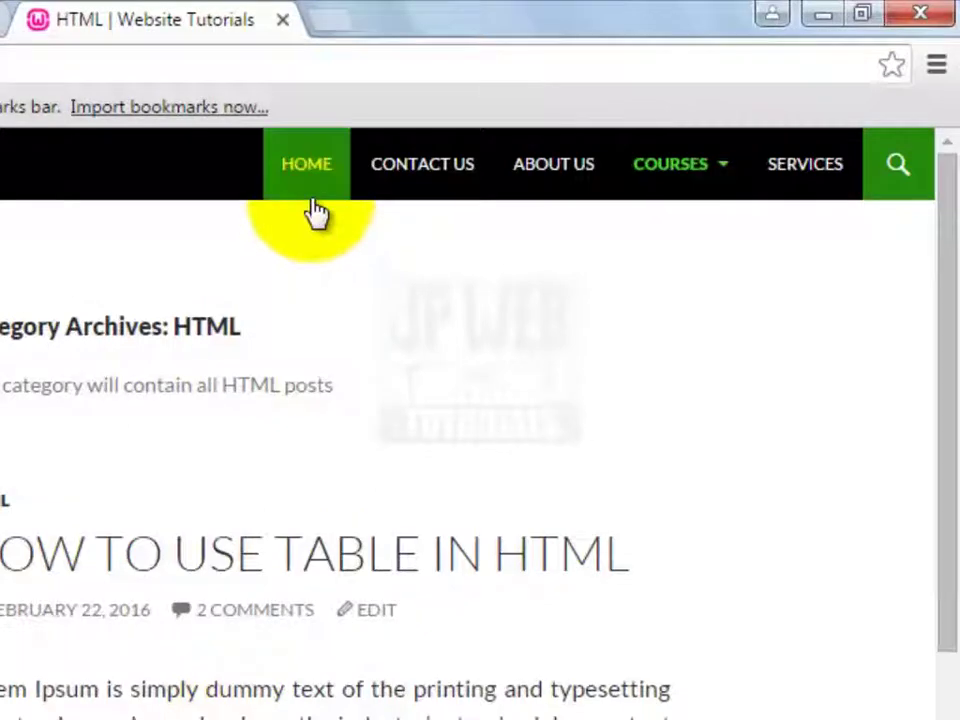
mouse_move(683, 200)
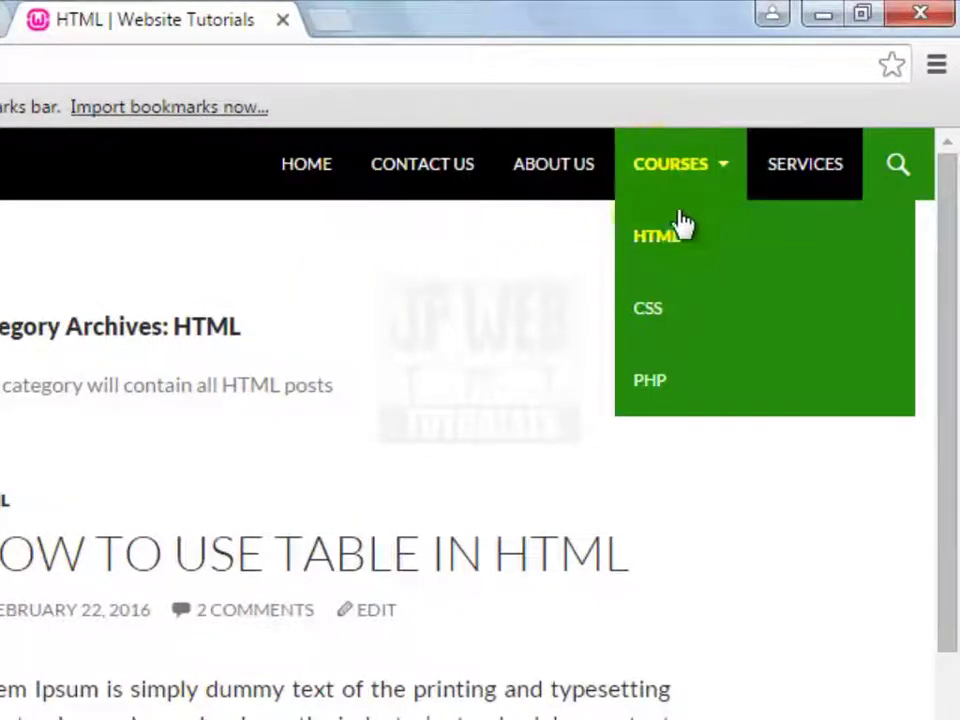